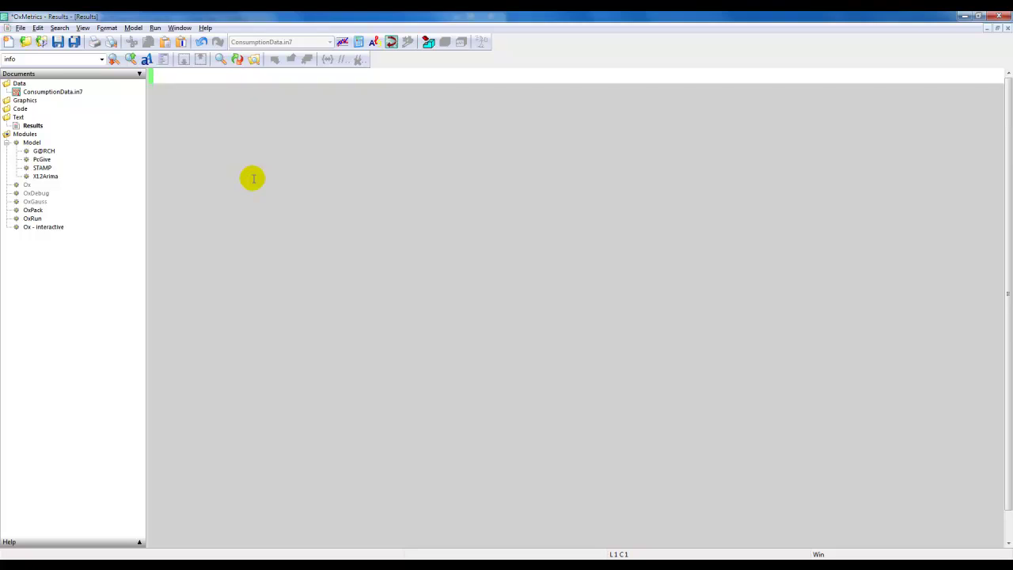
Open the ConsumptionData.in7 database and select the c and y columns
double_click(65, 91)
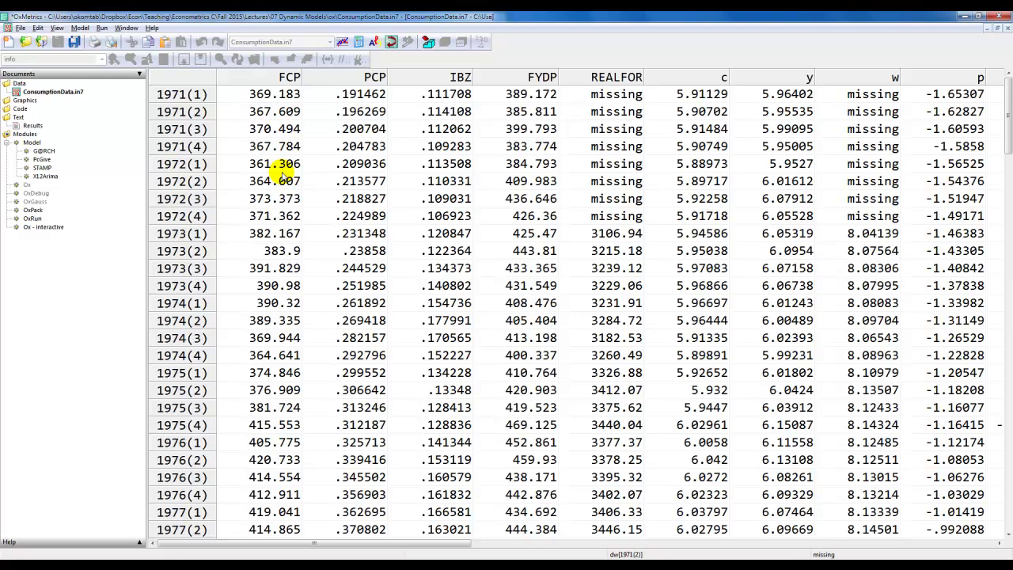
left_click(462, 543)
left_click(609, 74)
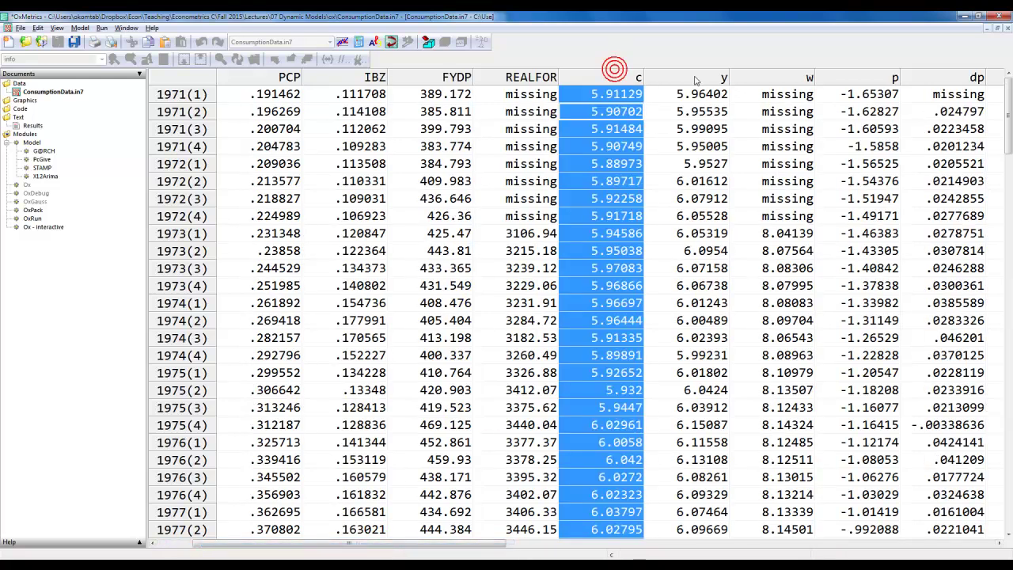
left_click(693, 77)
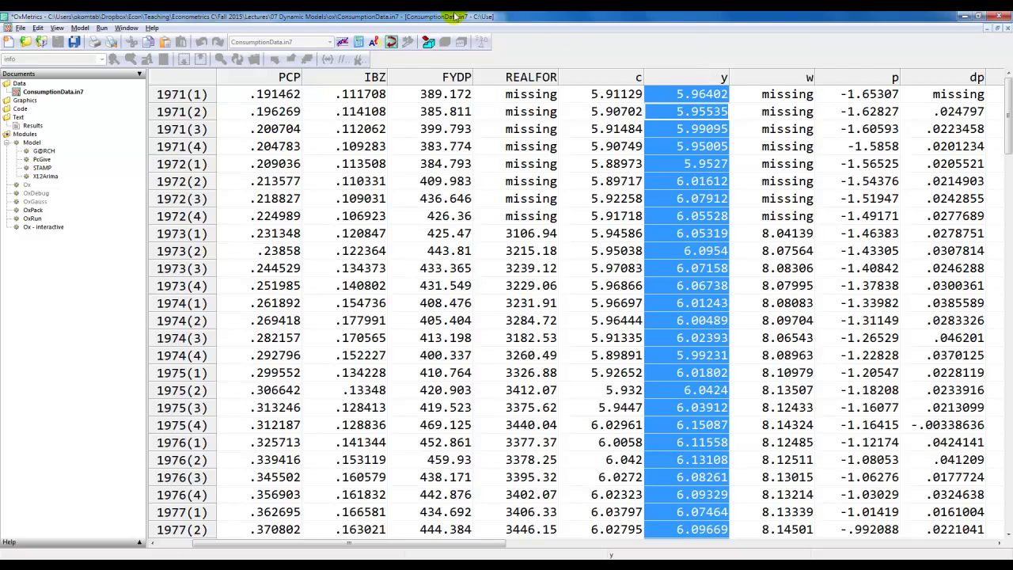
Graph c and y together as actual time series in a Data Plot
left_click(81, 28)
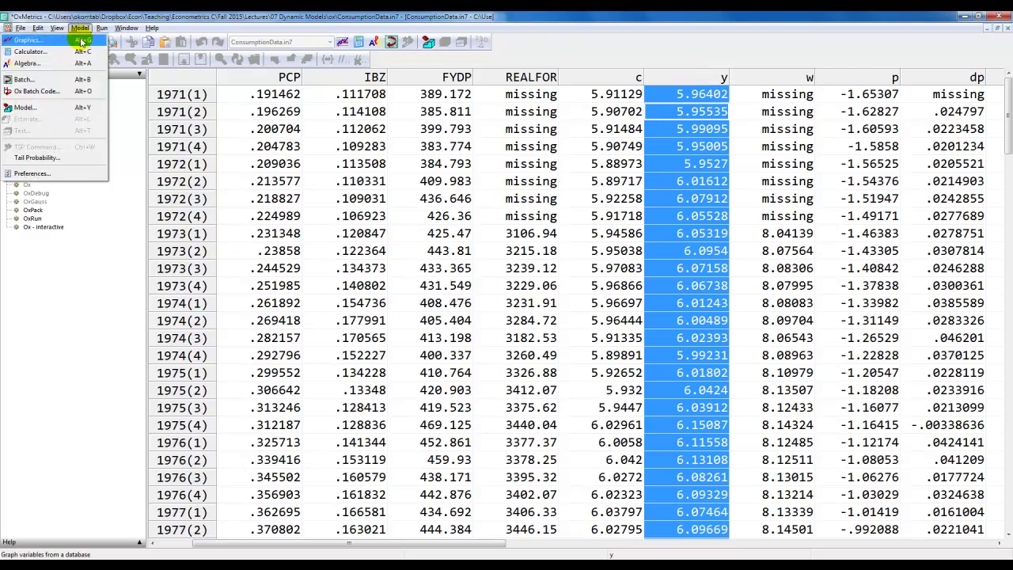
left_click(82, 41)
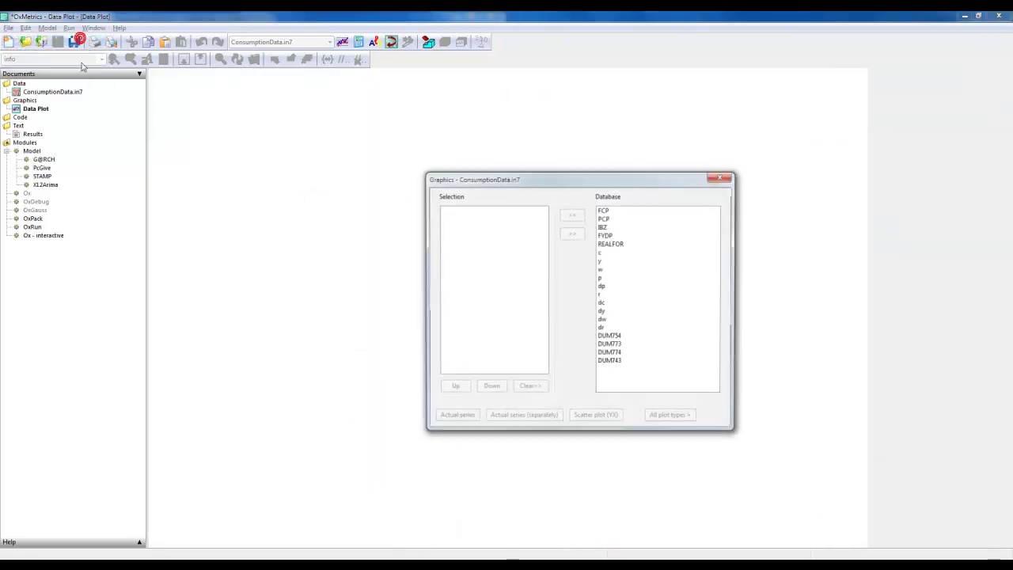
left_click(596, 251)
double_click(613, 245)
double_click(612, 245)
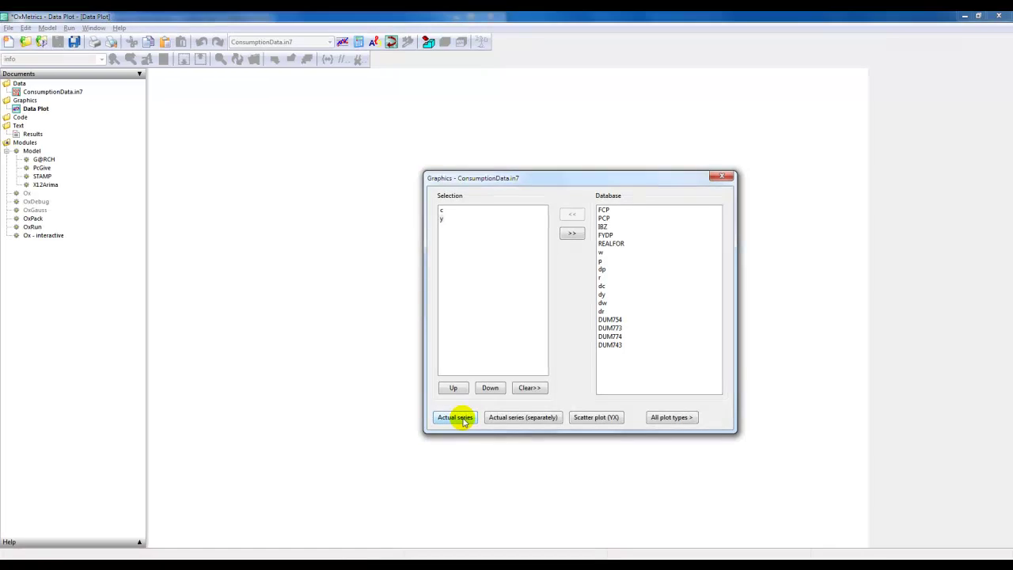
left_click(461, 418)
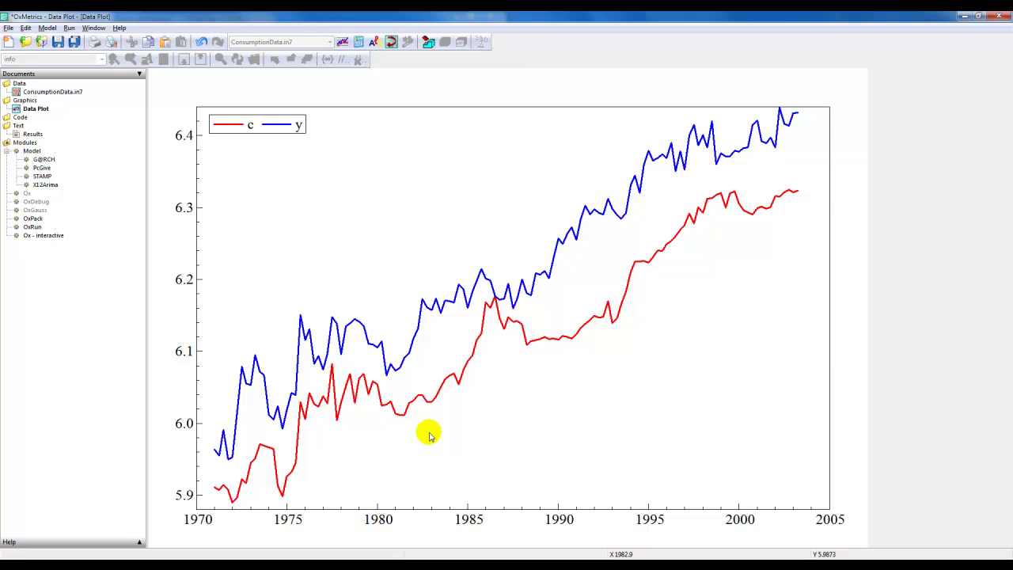
Create the c_y variable with the algebra code c_y = c-y
left_click(47, 30)
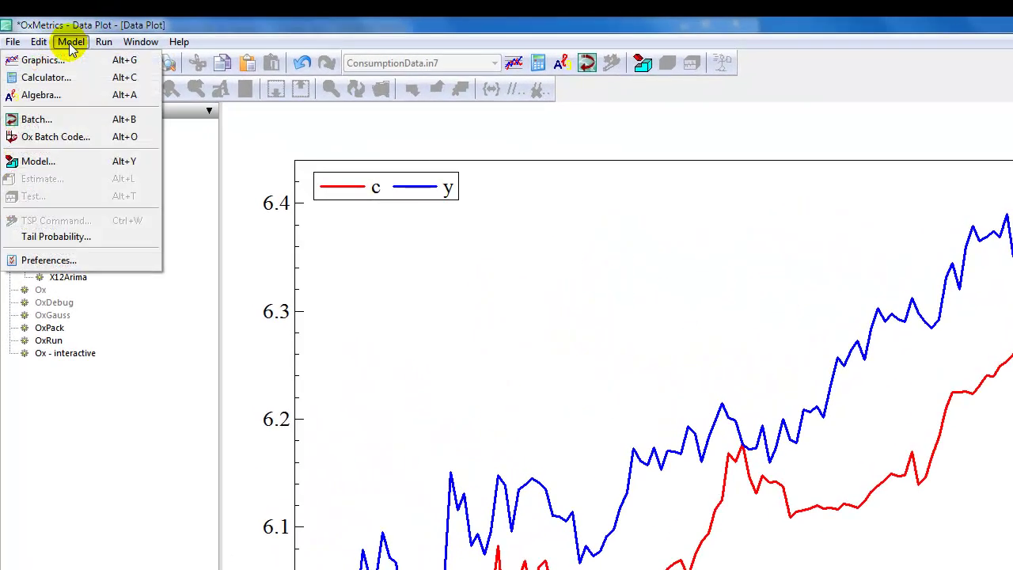
left_click(72, 95)
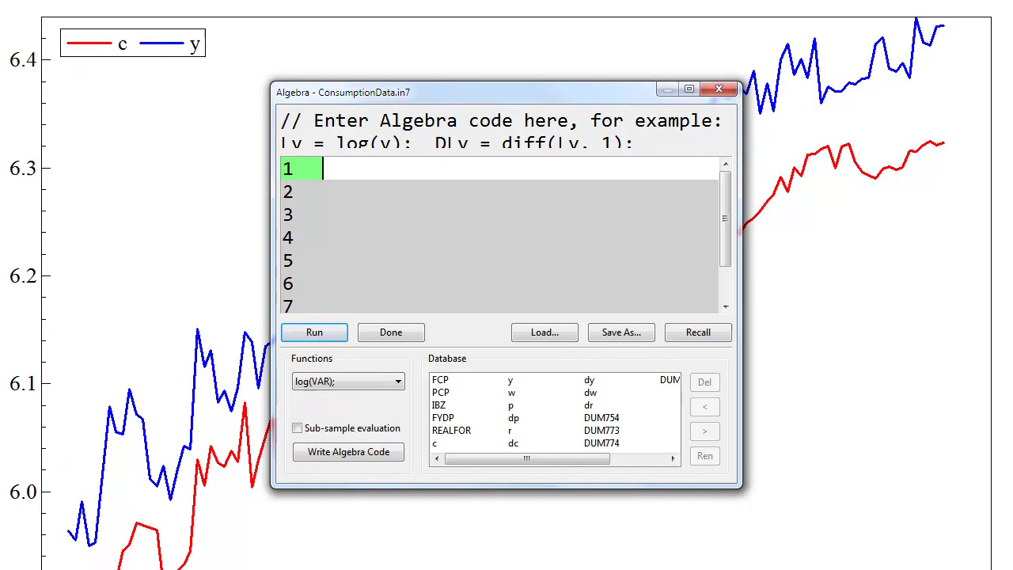
type("c_")
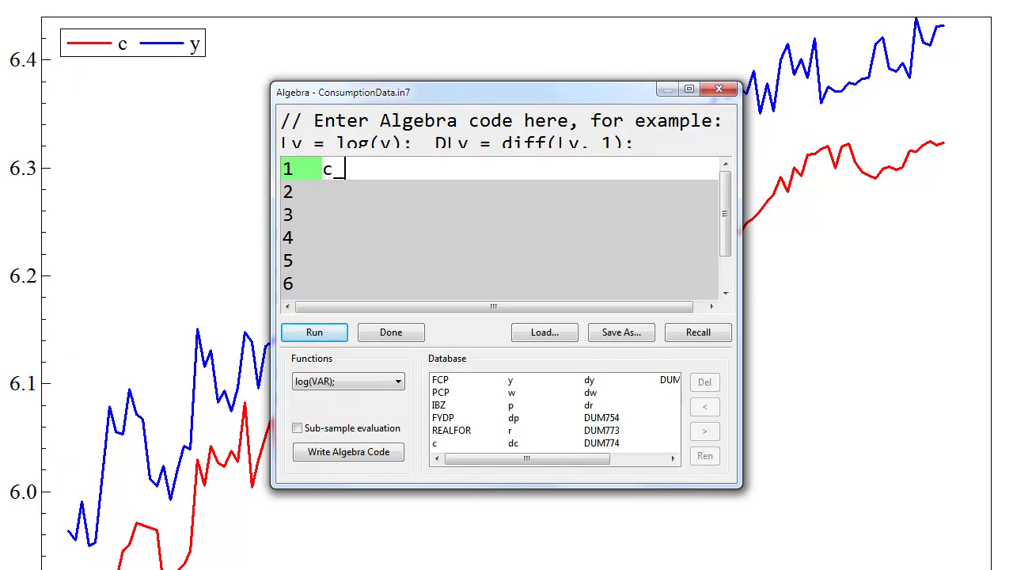
type("y = c-y;")
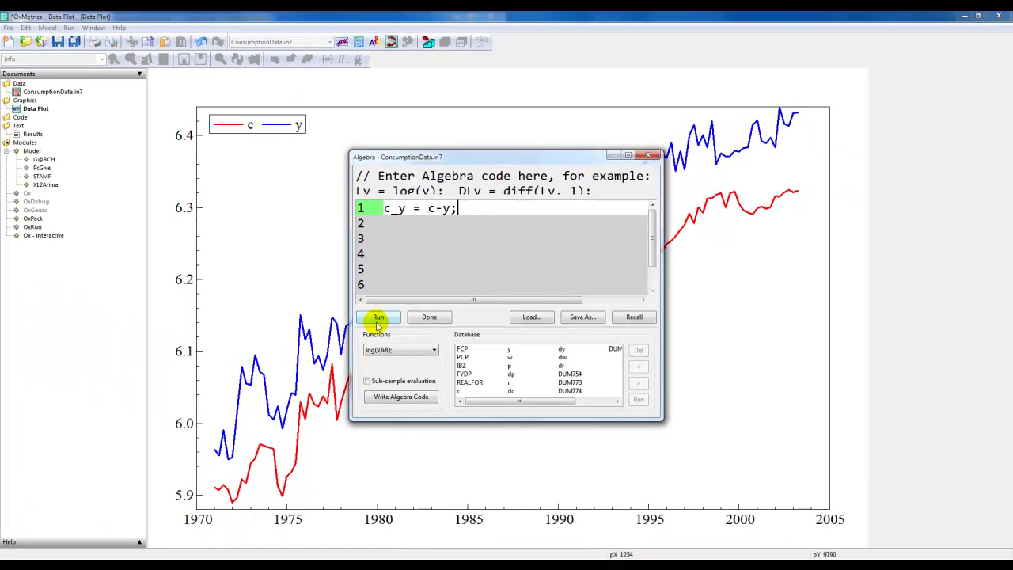
left_click(377, 317)
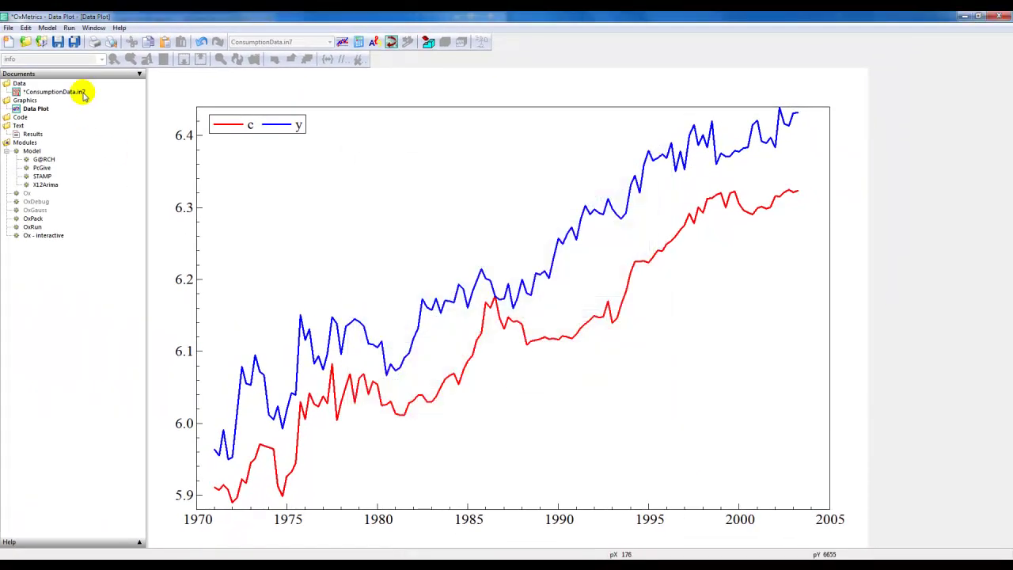
Reopen the database and select the new c_y column
double_click(83, 91)
left_click_drag(422, 543, 733, 544)
left_click(807, 77)
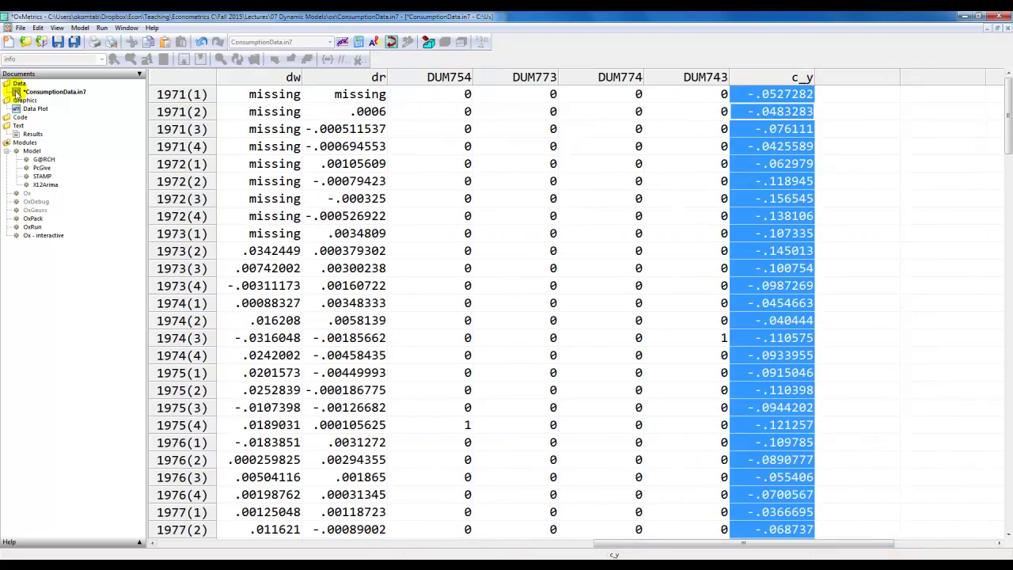
Swap c and y for c_y in the graph selection and plot it as an actual series
left_click(80, 27)
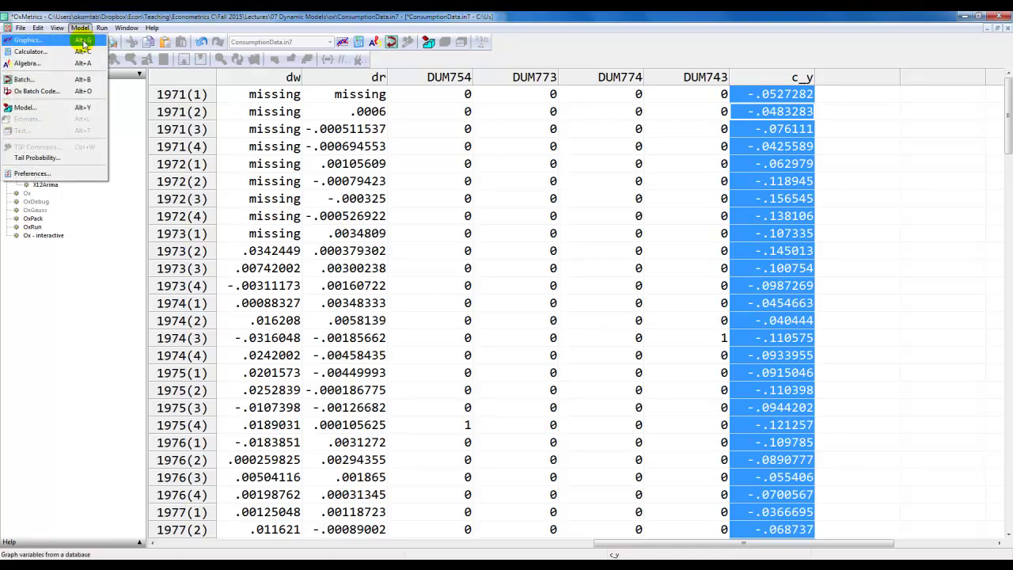
left_click(82, 41)
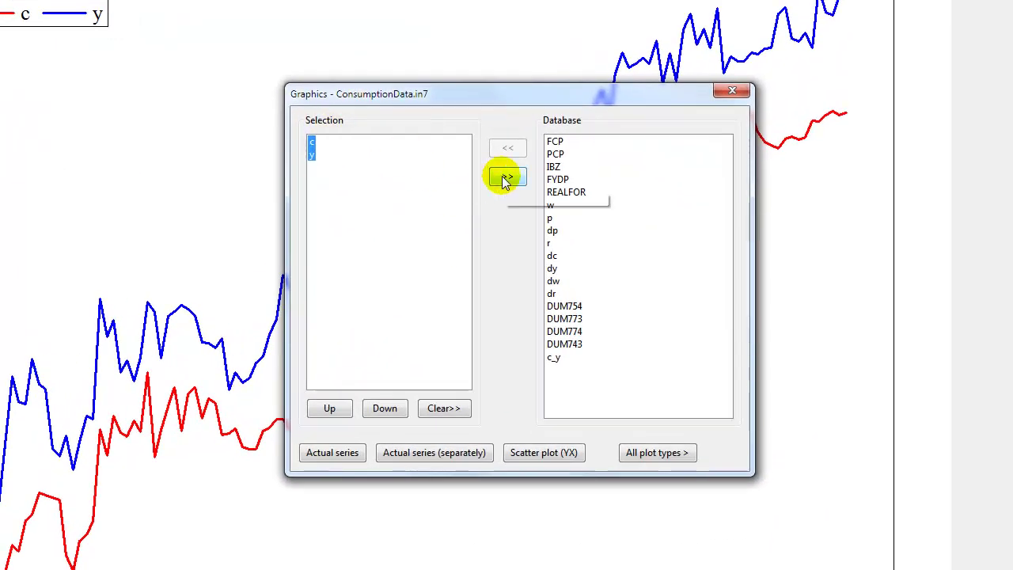
left_click(501, 178)
left_click(553, 383)
double_click(553, 383)
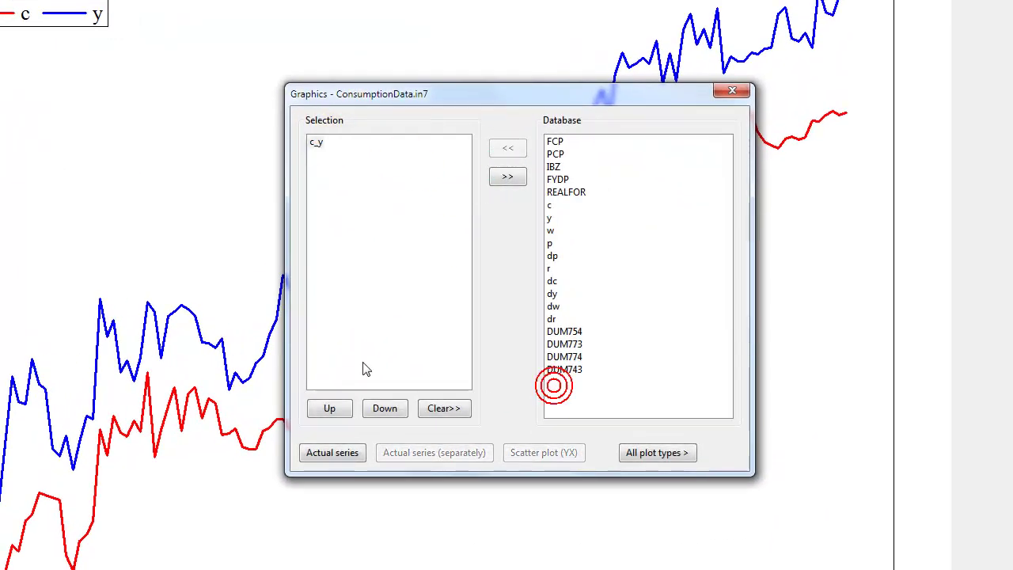
left_click(320, 142)
left_click(331, 449)
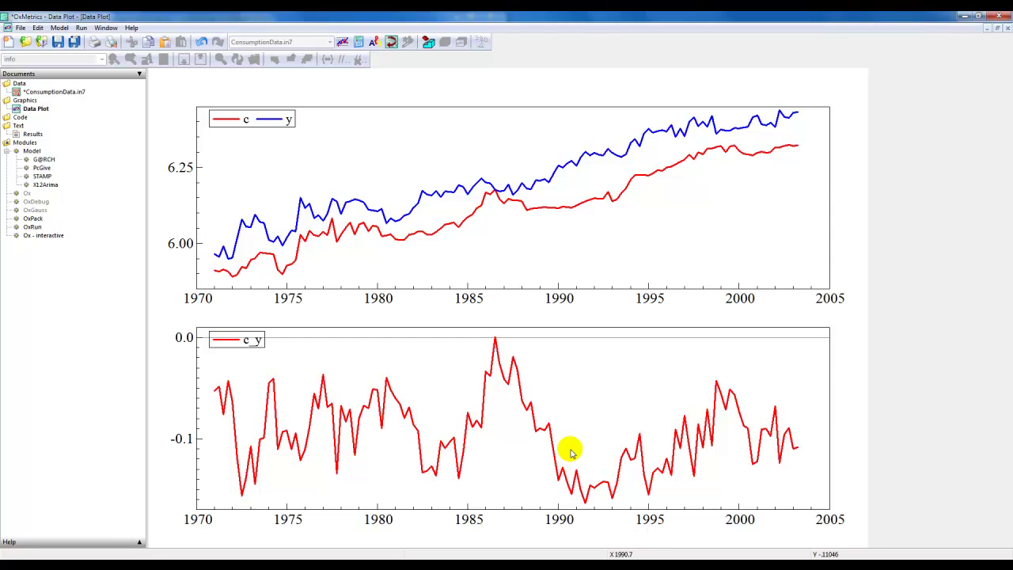
Add the ACF correlogram of c_y from Time-series properties to the Data Plot
double_click(313, 322)
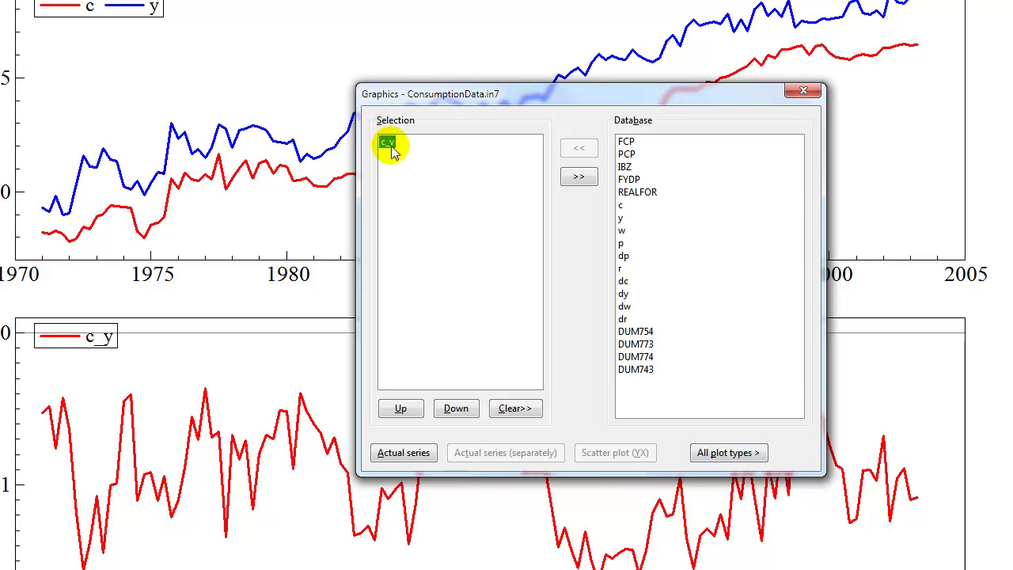
left_click(722, 455)
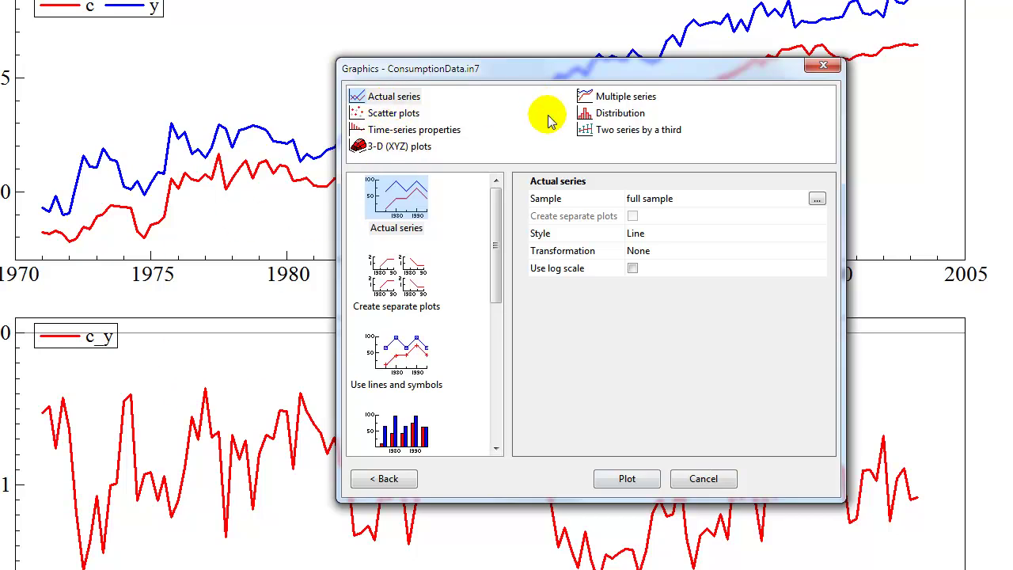
left_click(399, 132)
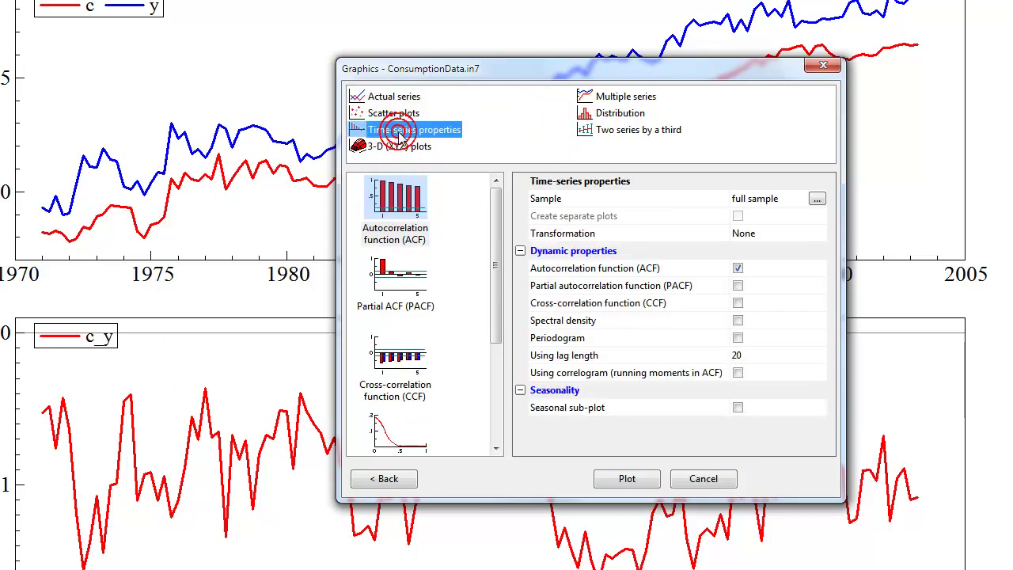
left_click(398, 209)
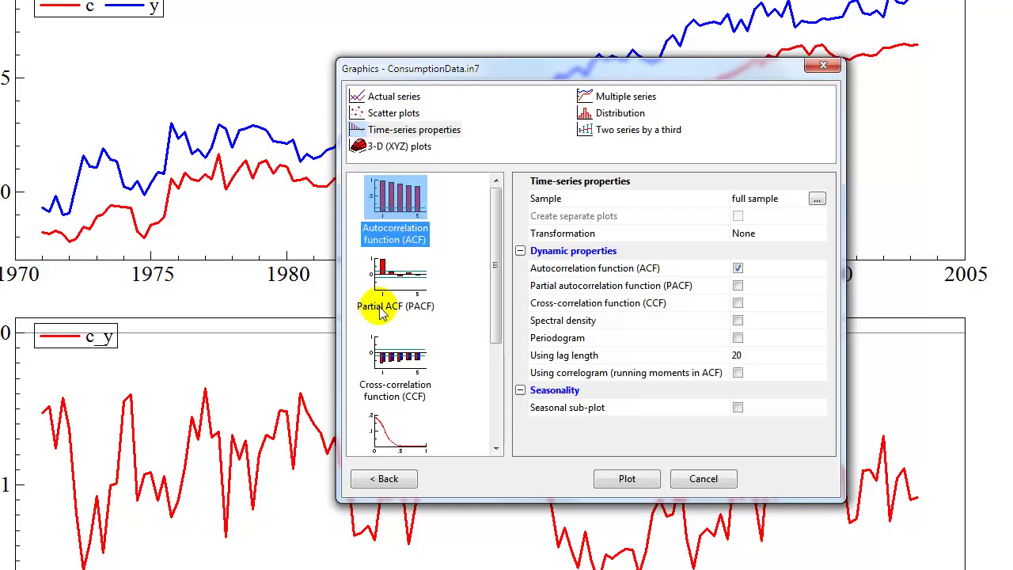
left_click(626, 479)
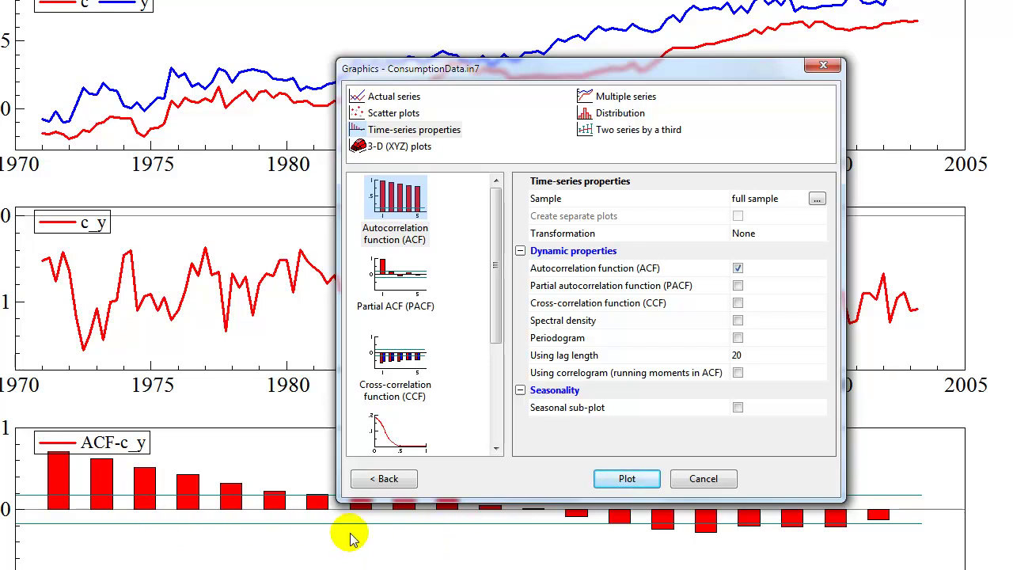
Add the PACF of c_y over 20 lags, with ACF turned off
left_click(406, 287)
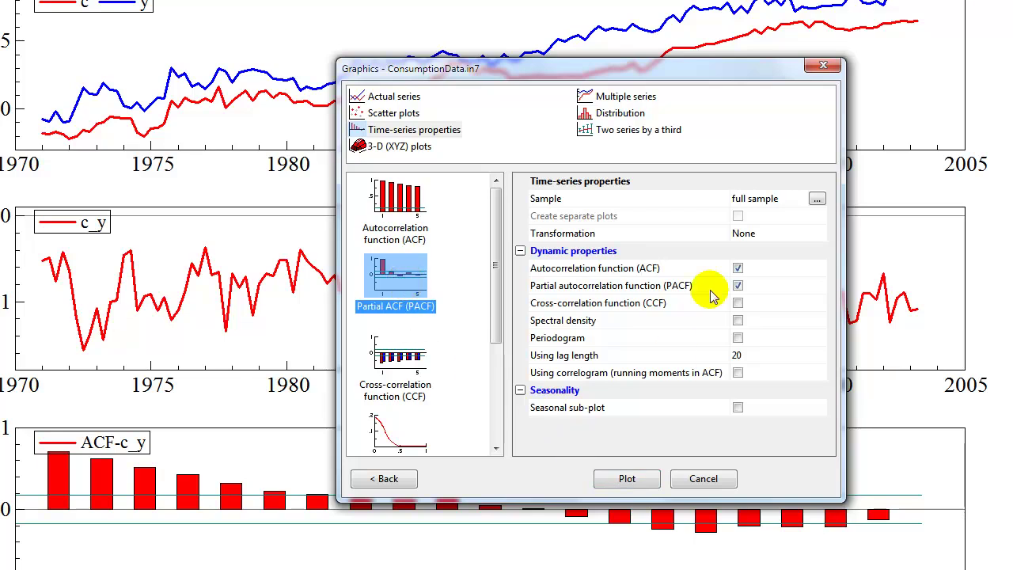
left_click(738, 268)
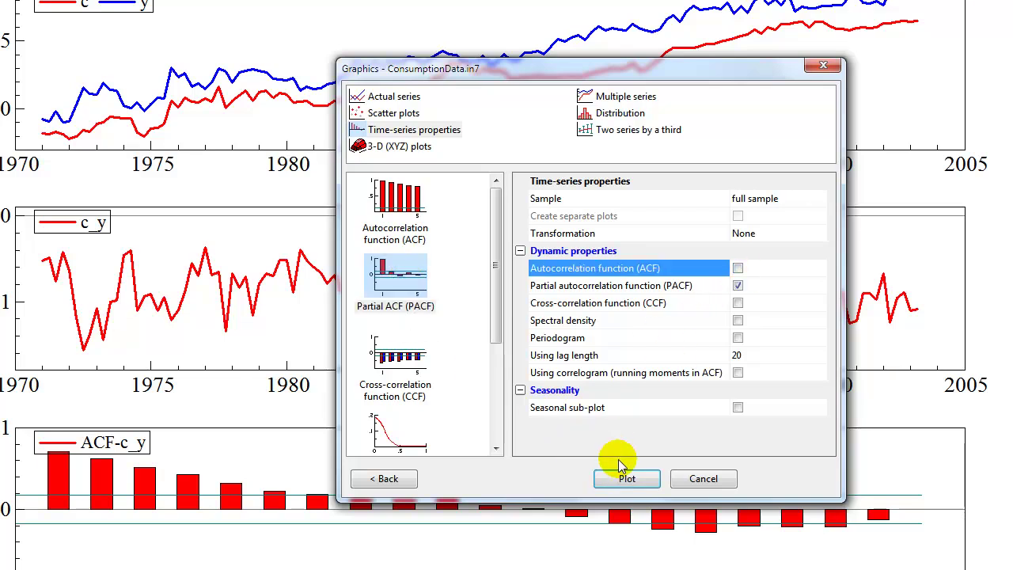
left_click(752, 356)
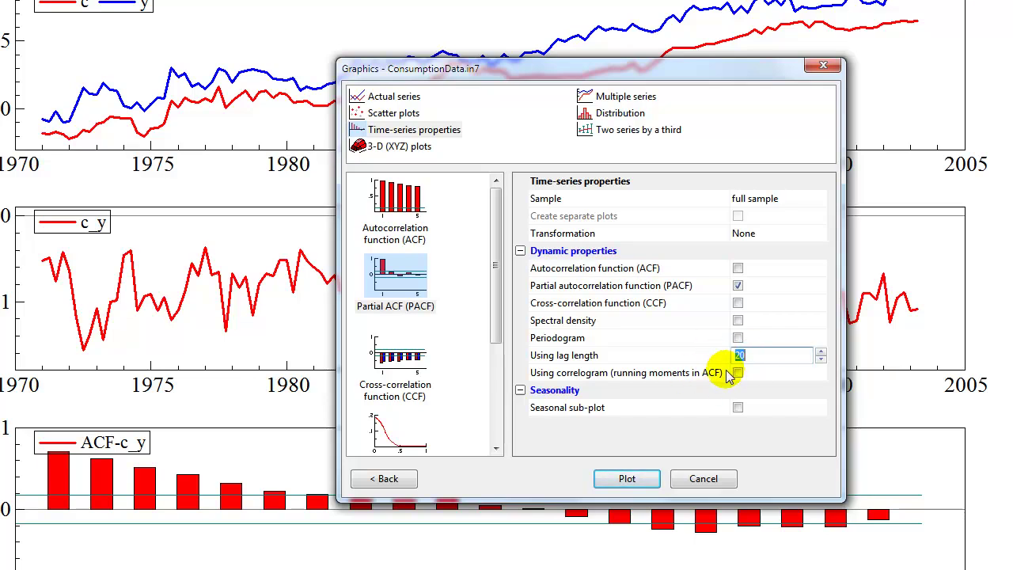
left_click(625, 480)
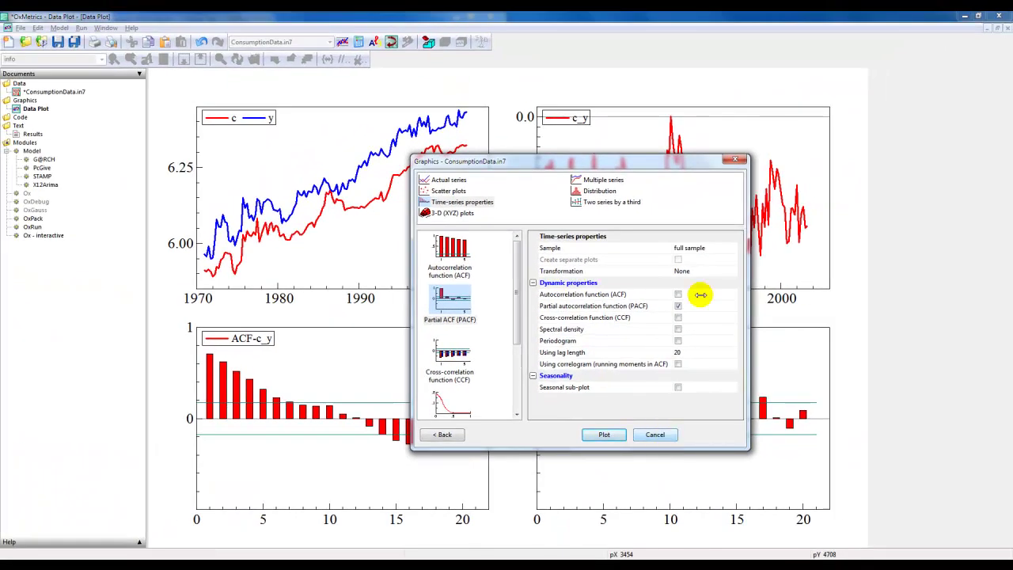
Choose PcGive, Models for time-series data, and ARFIMA Models using PcGive in the model dialog
left_click(735, 162)
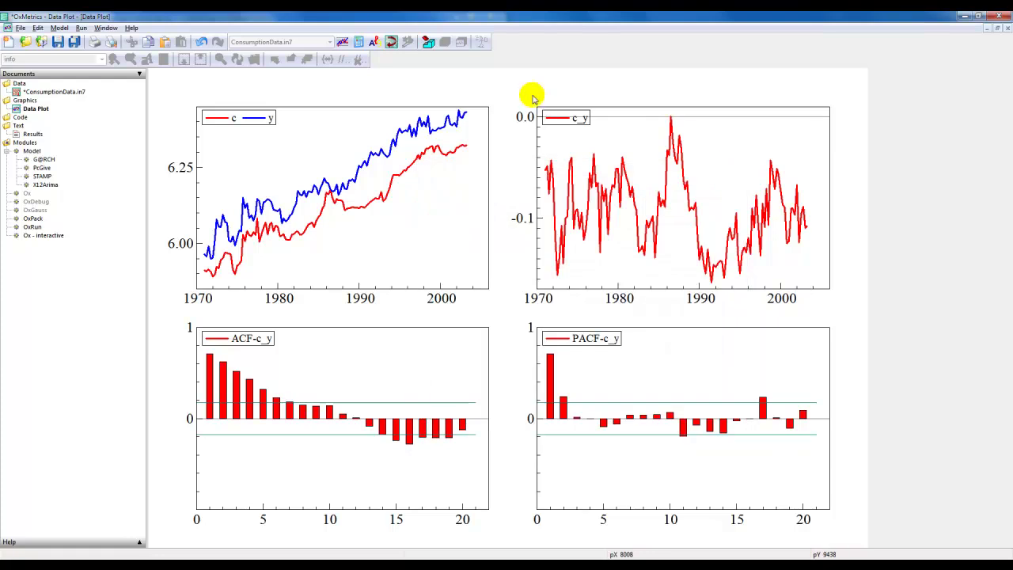
left_click(545, 364)
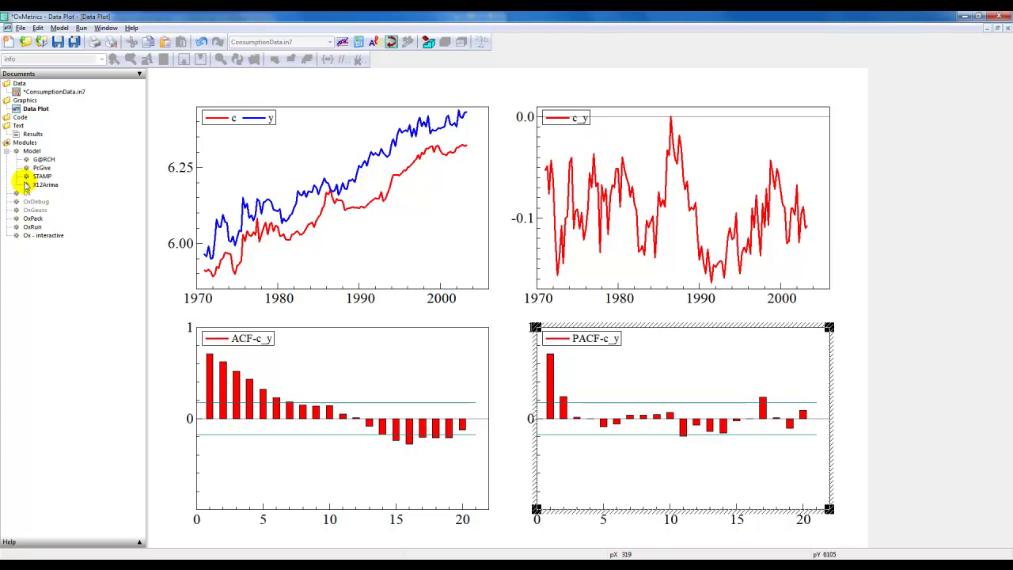
left_click(61, 27)
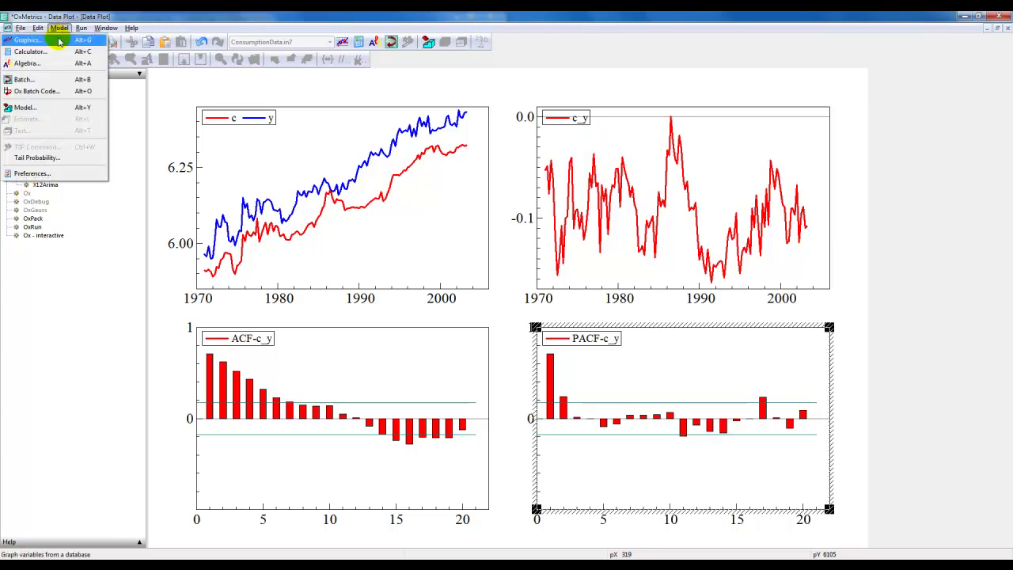
left_click(55, 113)
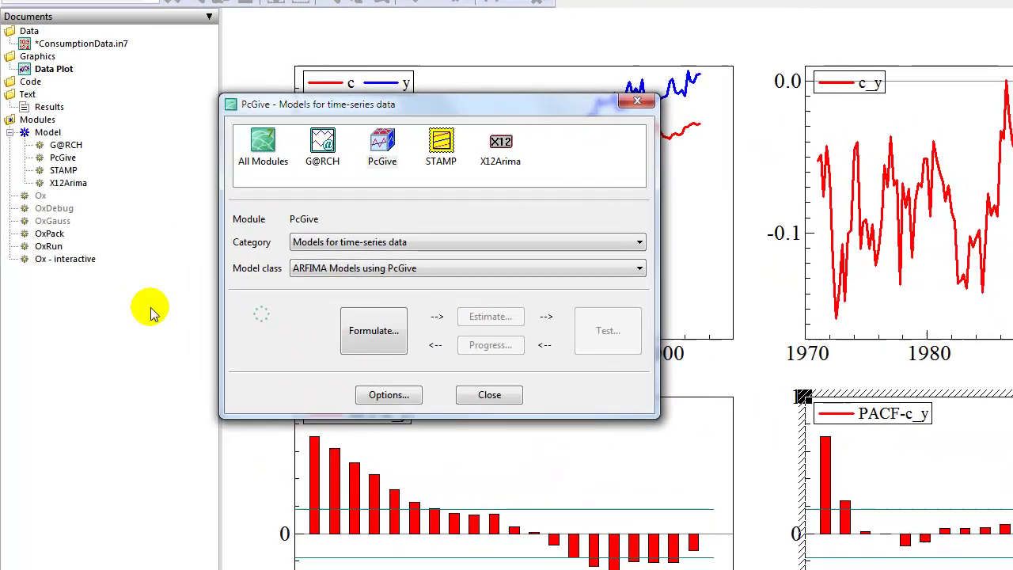
left_click(378, 158)
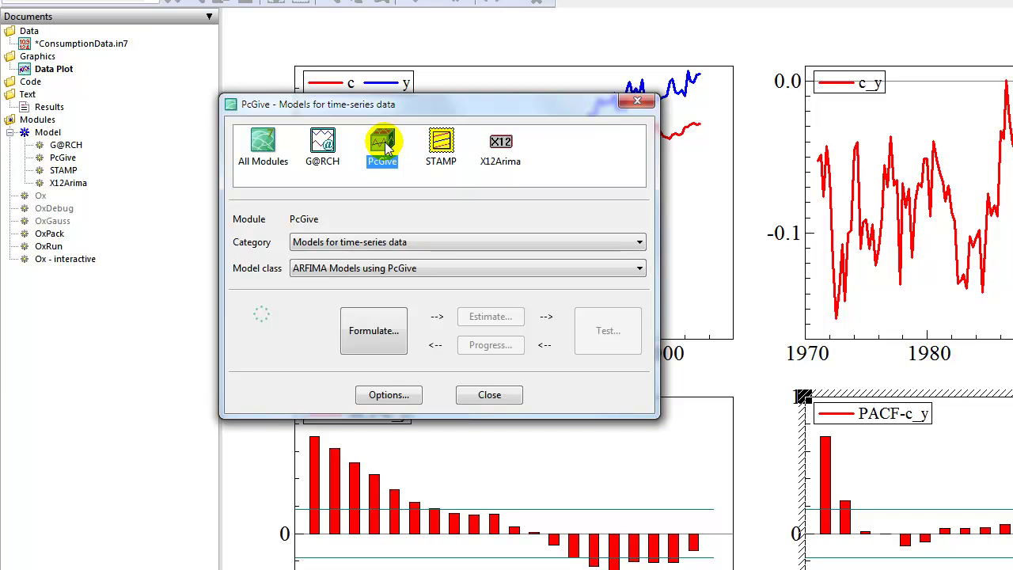
left_click(357, 241)
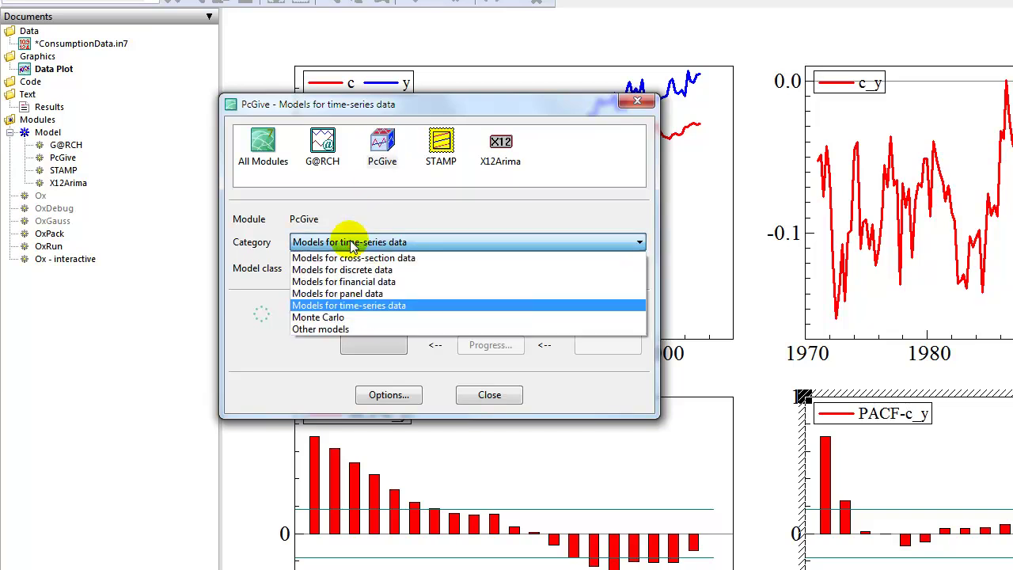
left_click(341, 305)
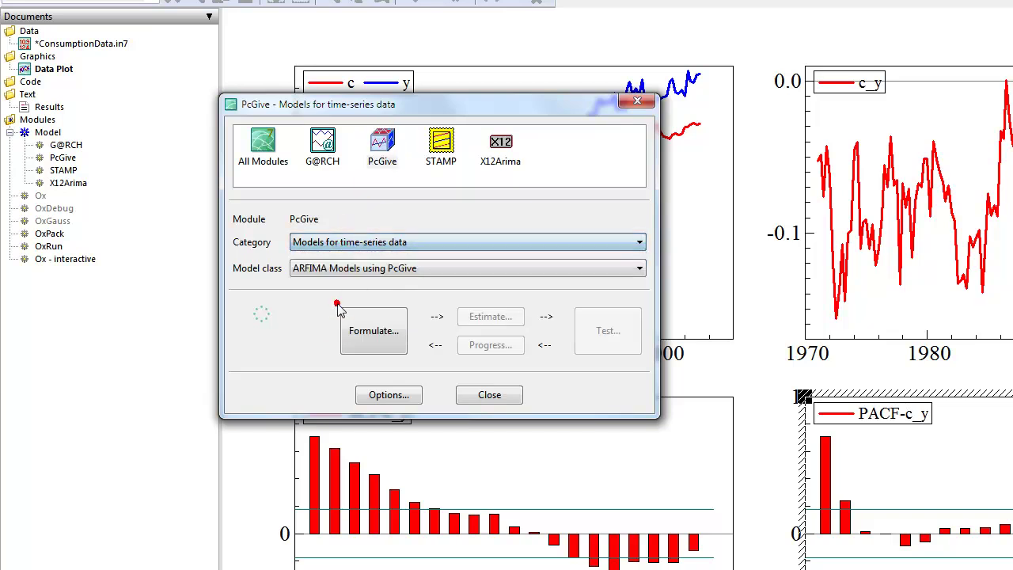
left_click(299, 269)
left_click(299, 269)
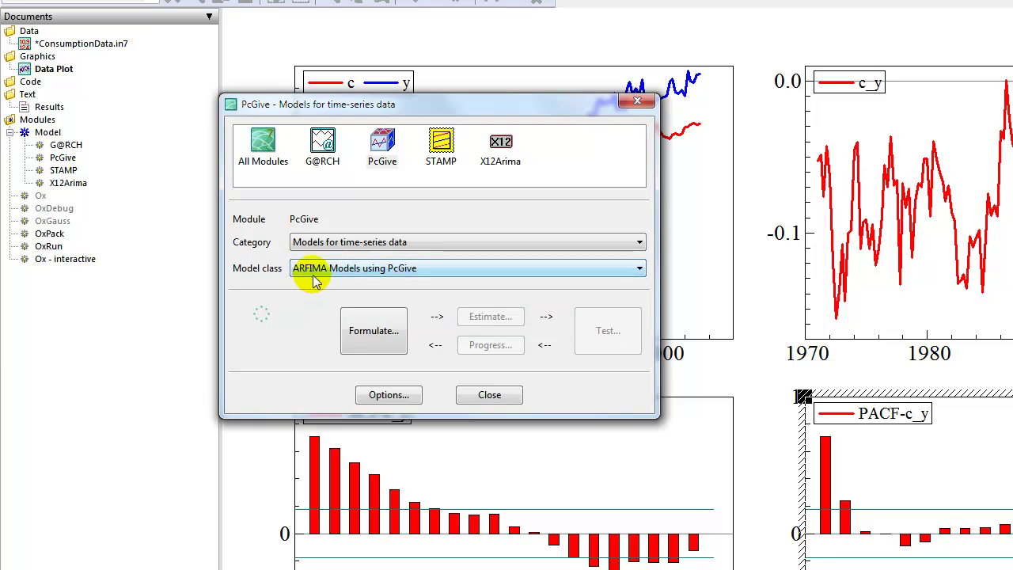
Formulate the ARFIMA model with c_y as the Y variable plus a Constant
left_click(374, 330)
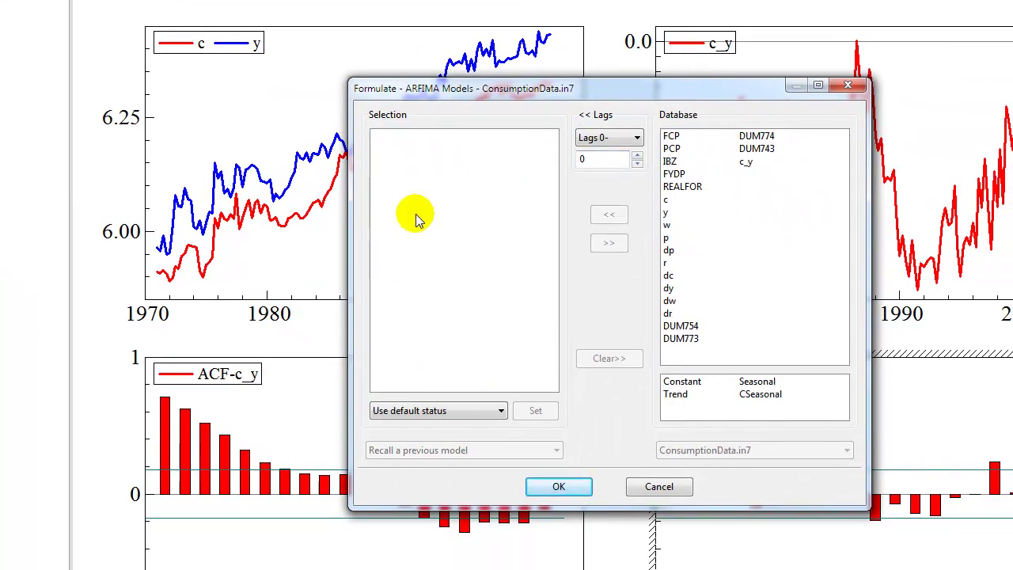
left_click(747, 163)
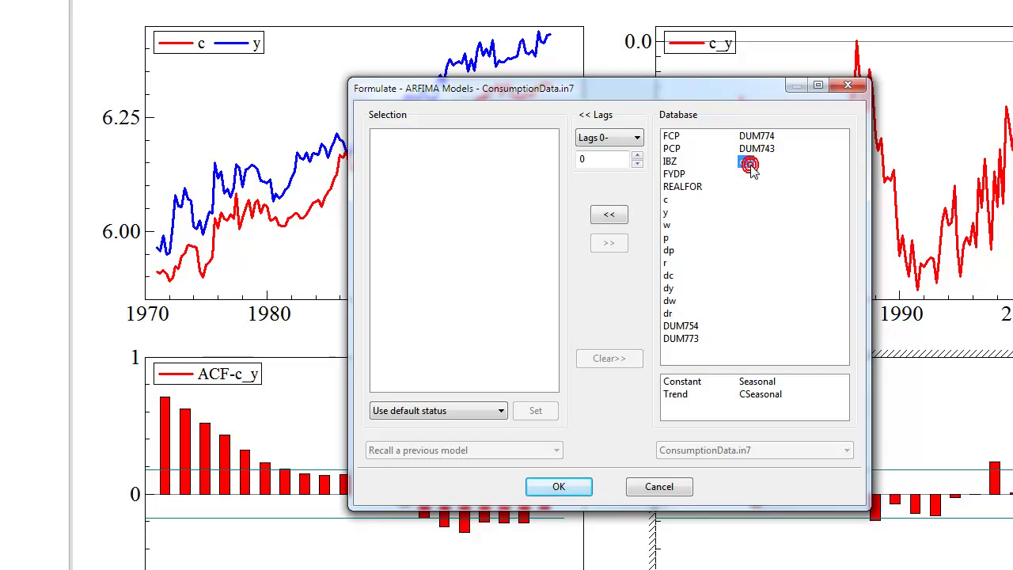
double_click(748, 164)
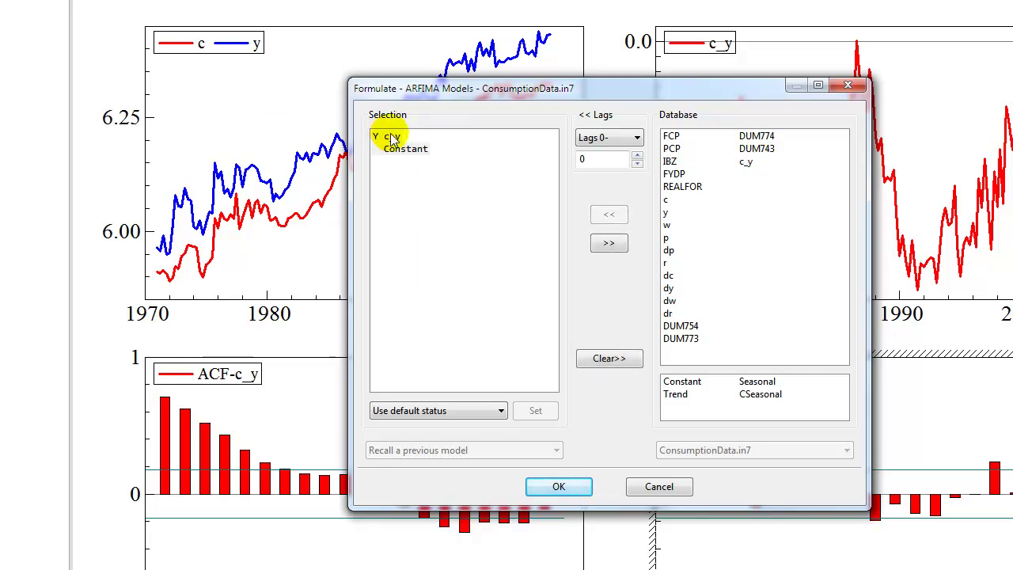
left_click(389, 138)
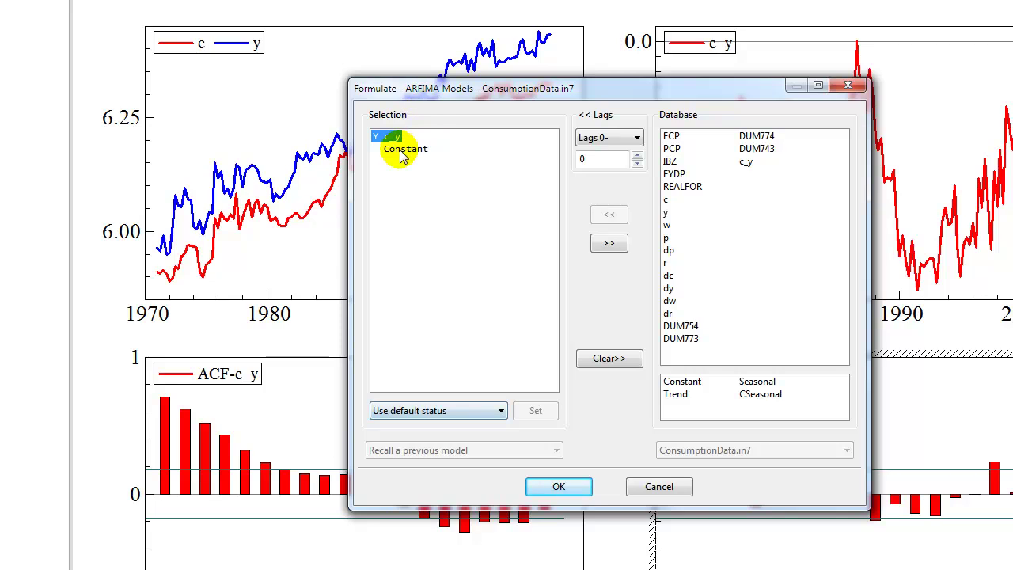
left_click(444, 158)
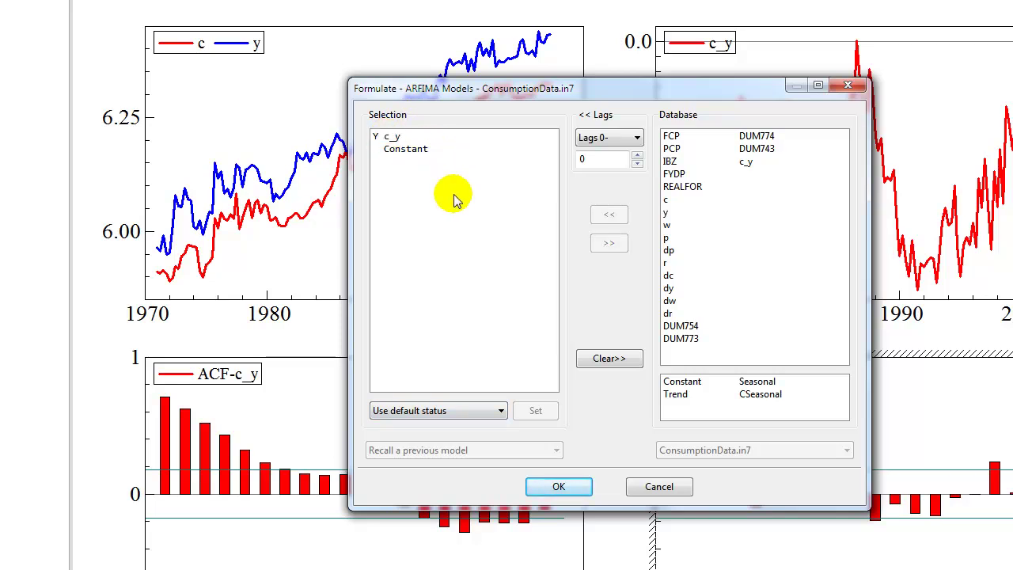
left_click(418, 150)
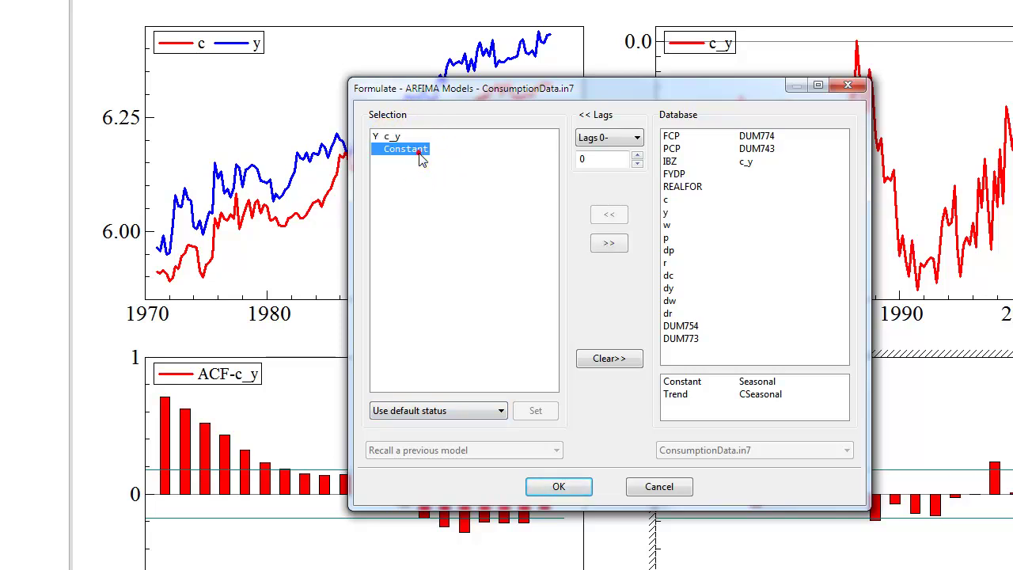
left_click(421, 199)
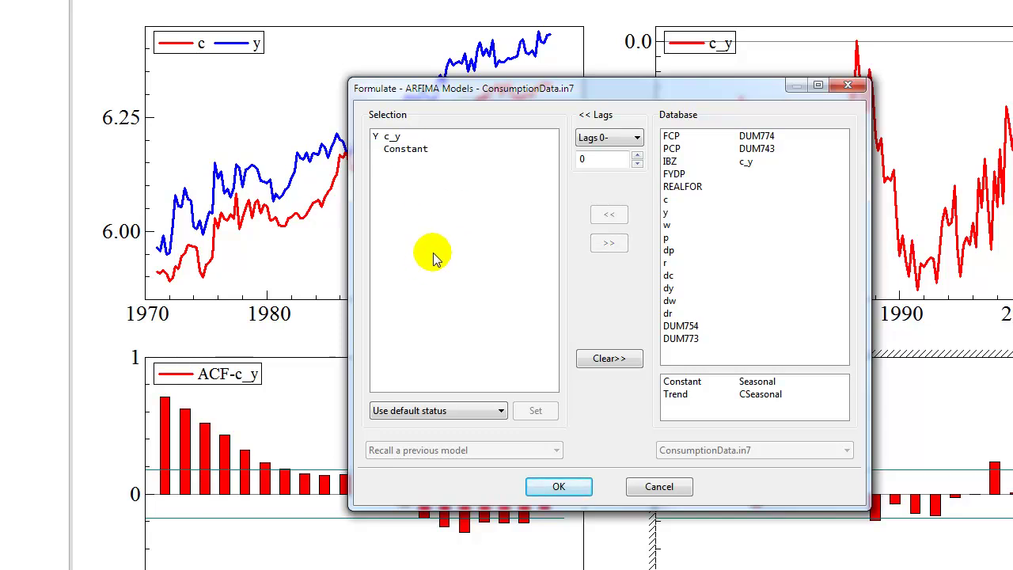
Set AR order 2 and MA order 2, fix d at 0, keeping mean treatment None
left_click(560, 488)
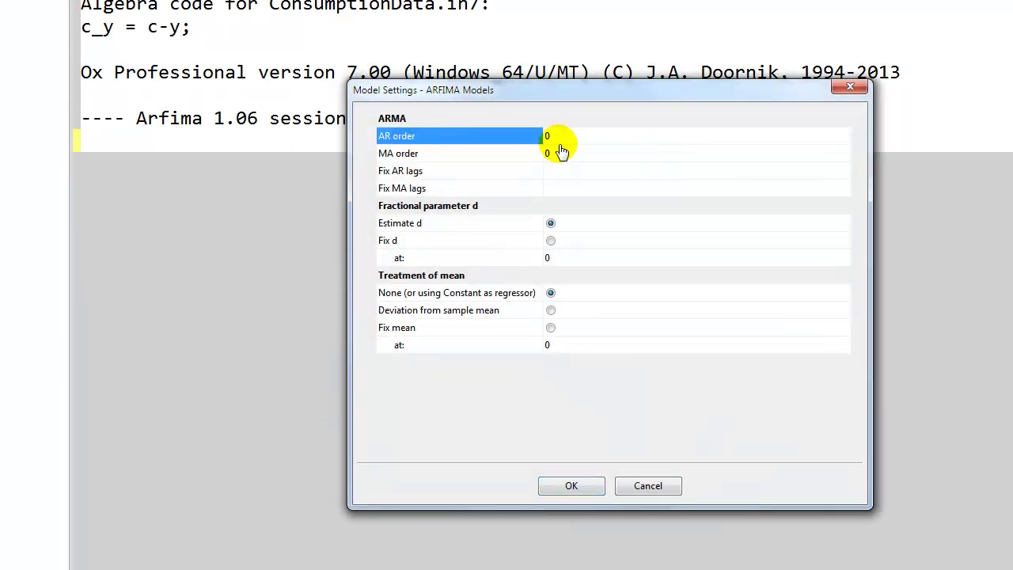
left_click(560, 138)
left_click(560, 155)
left_click(562, 138)
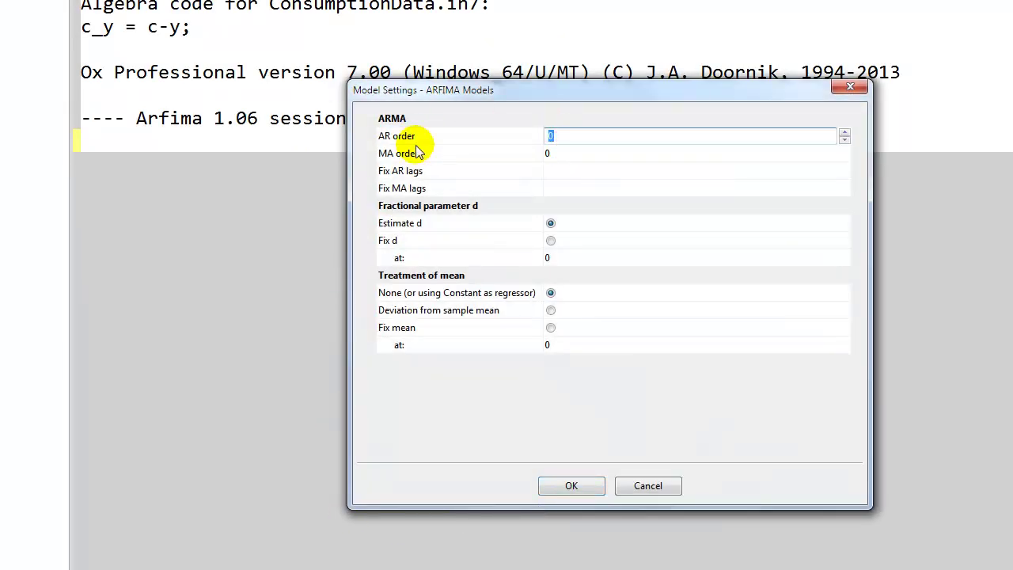
left_click(593, 153)
left_click(594, 154)
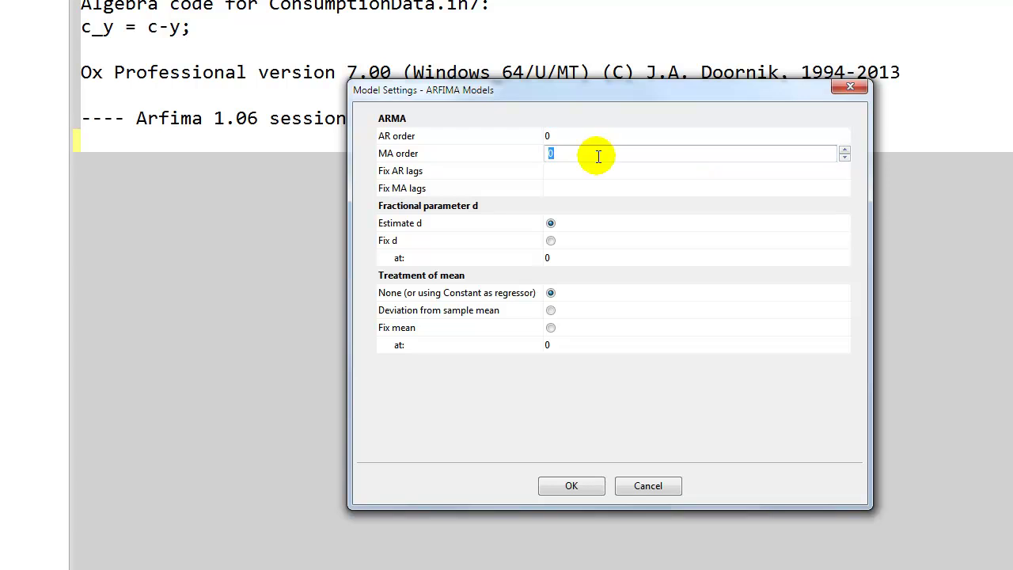
left_click(594, 132)
left_click(594, 131)
type("2")
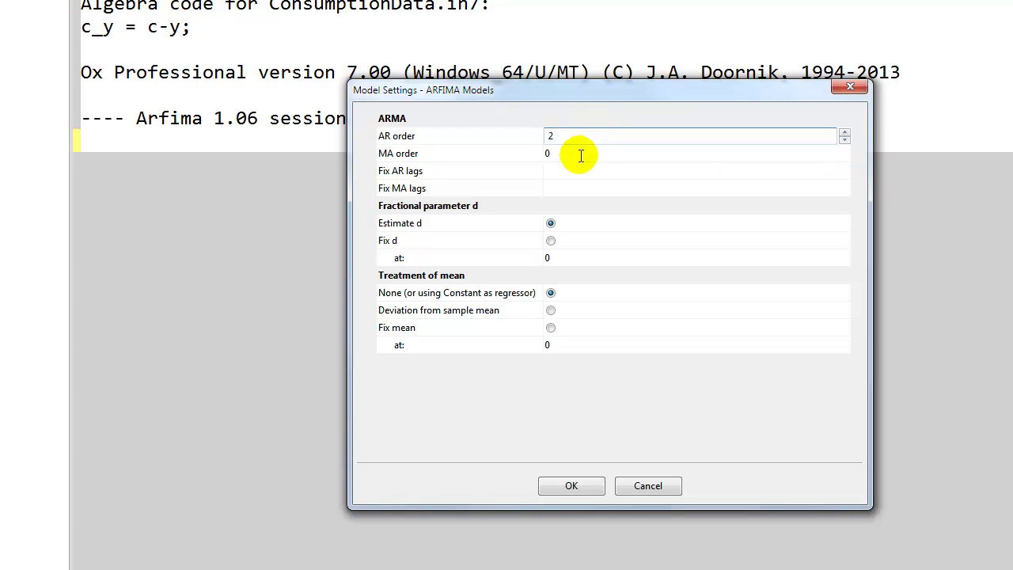
left_click(580, 155)
type("2")
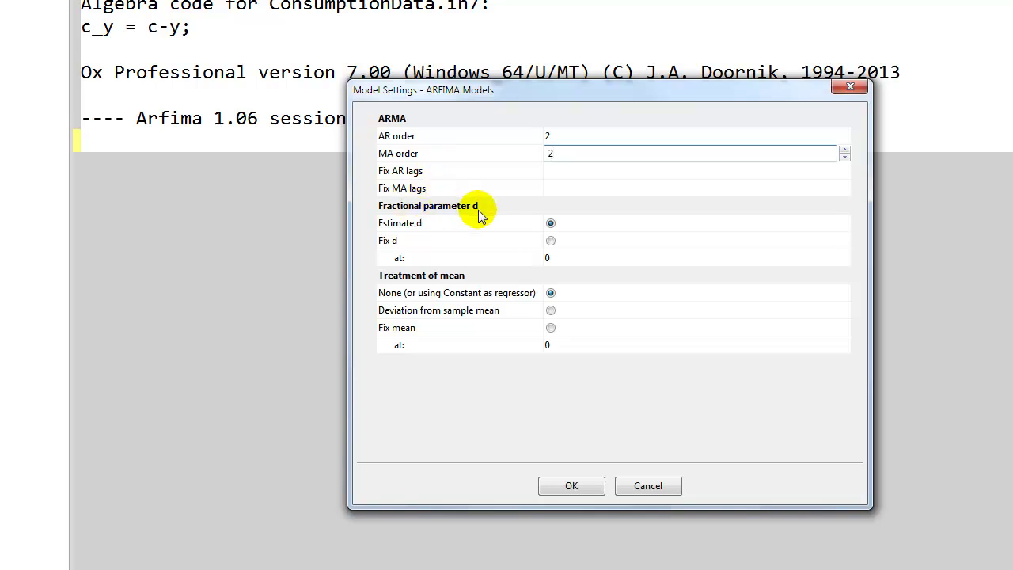
left_click(551, 240)
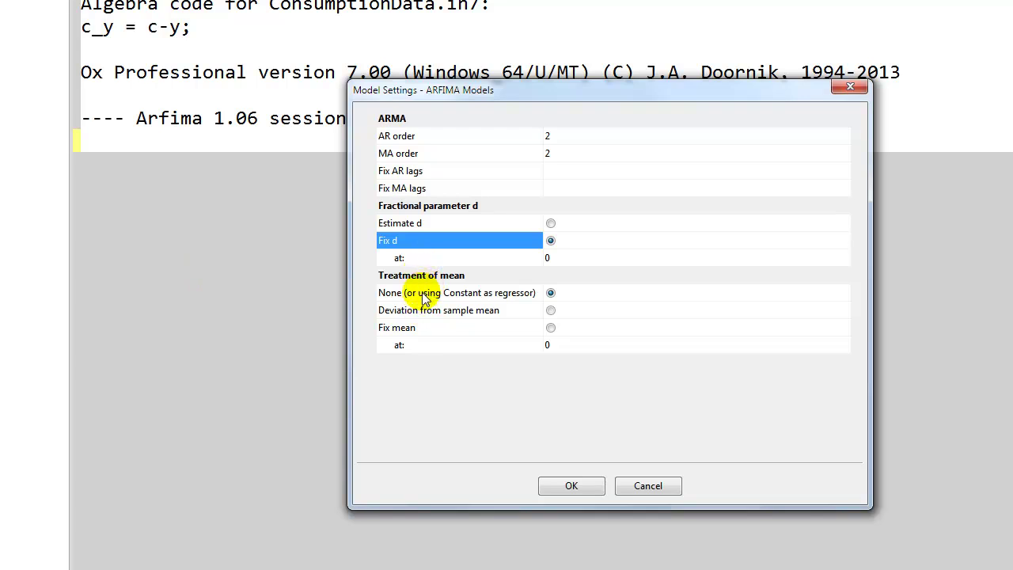
left_click(550, 294)
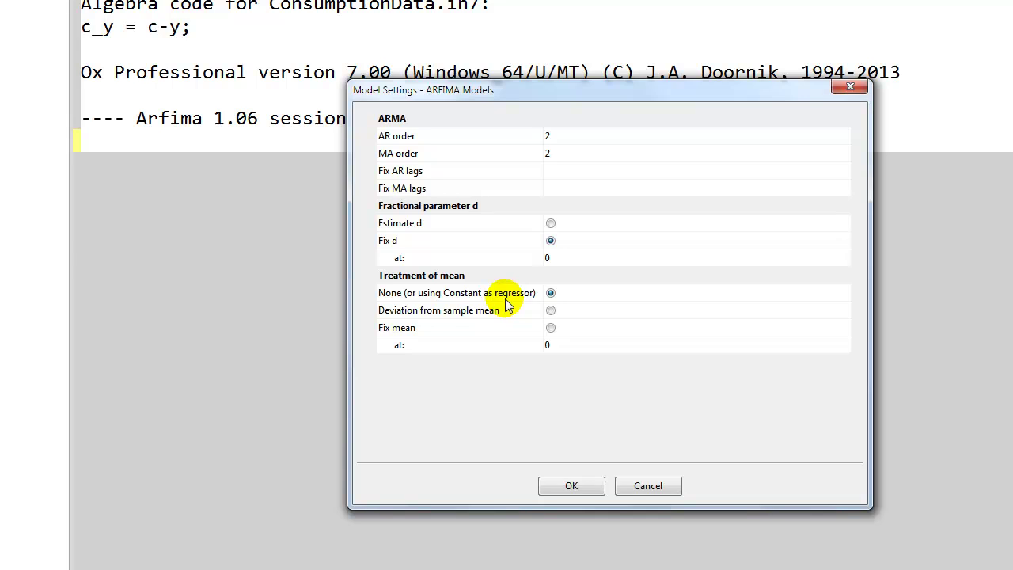
Estimate the ARMA(2,2) by Maximum Likelihood over 1971(1)–2003(2)
left_click(559, 487)
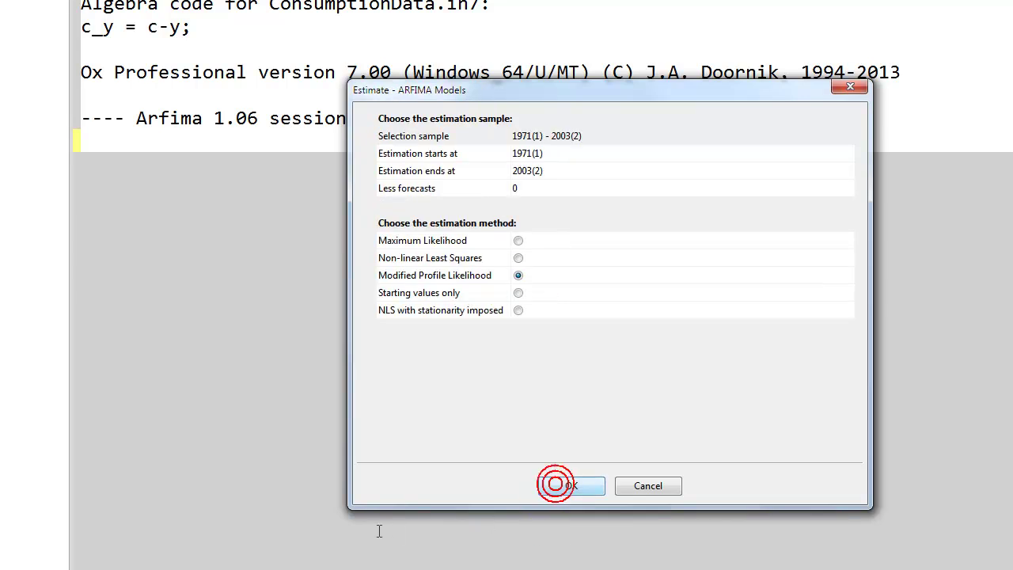
left_click(533, 153)
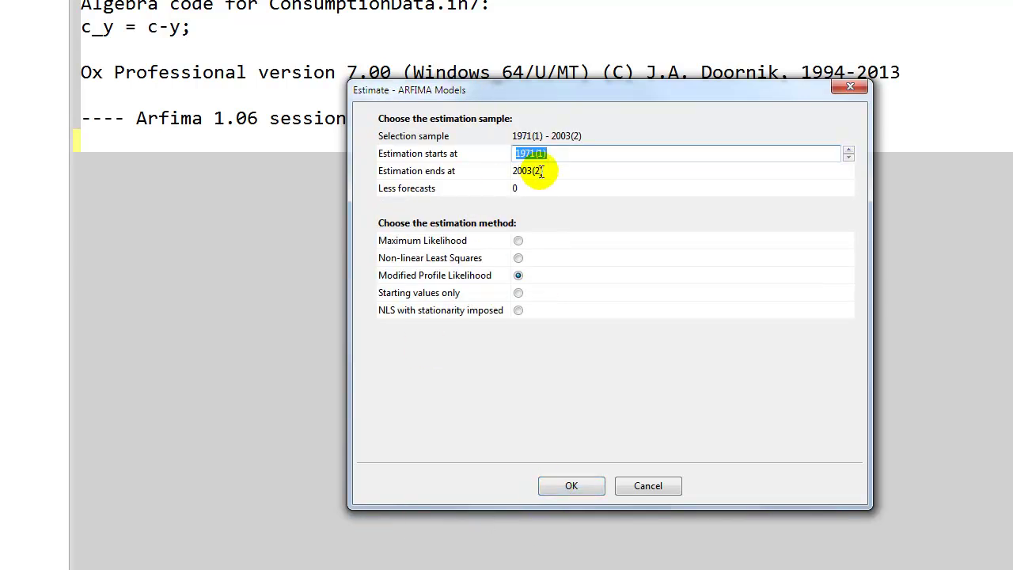
left_click(538, 171)
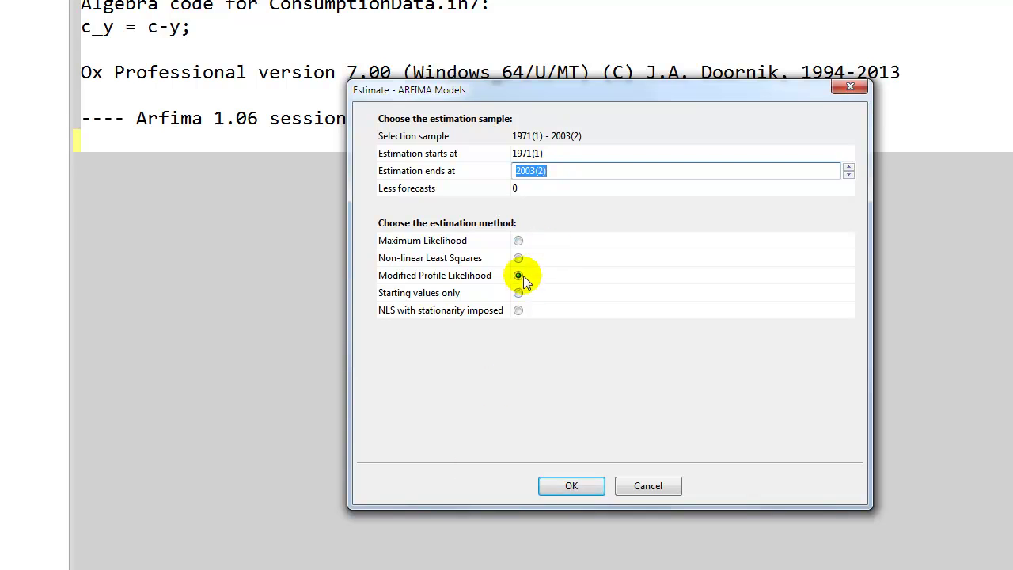
left_click(518, 242)
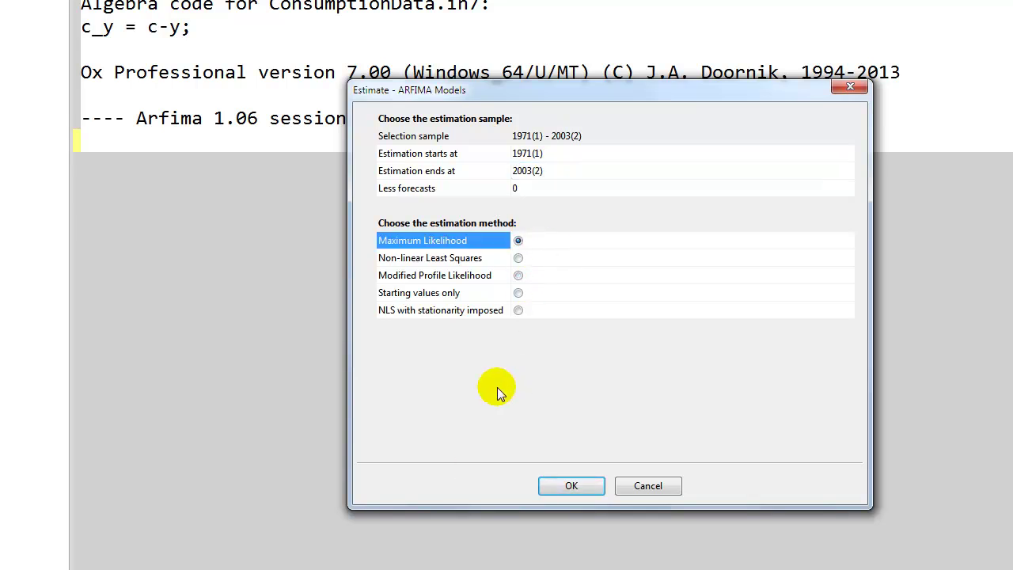
left_click(579, 485)
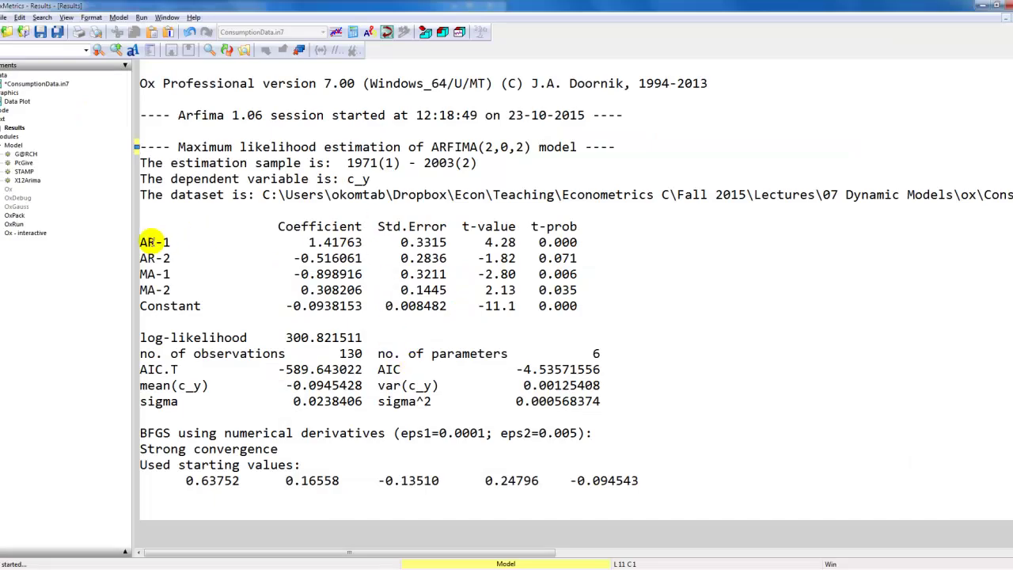
left_click_drag(140, 242, 359, 258)
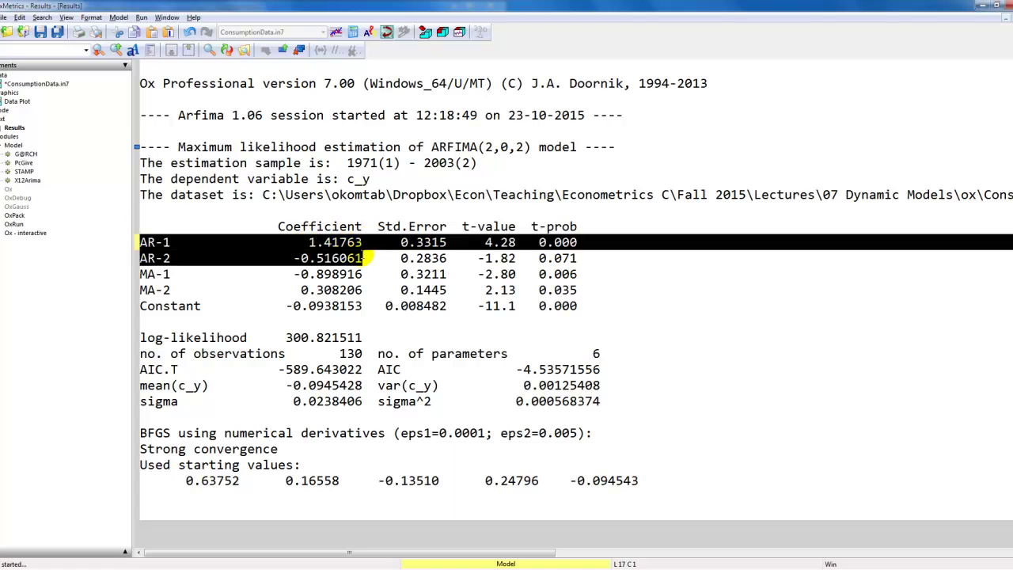
left_click(170, 242)
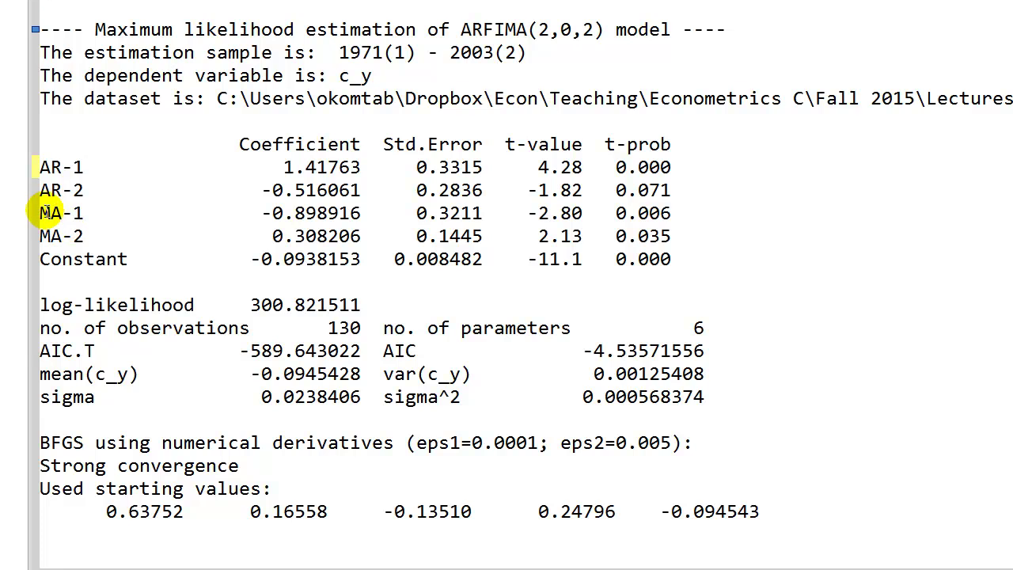
left_click_drag(41, 212, 364, 213)
left_click(362, 212)
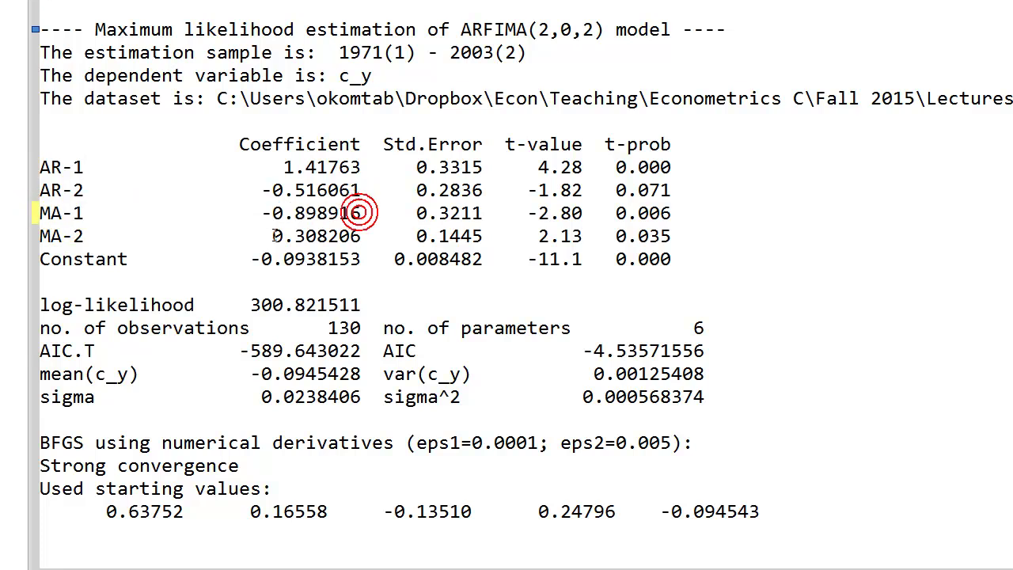
left_click(340, 231)
left_click(313, 258)
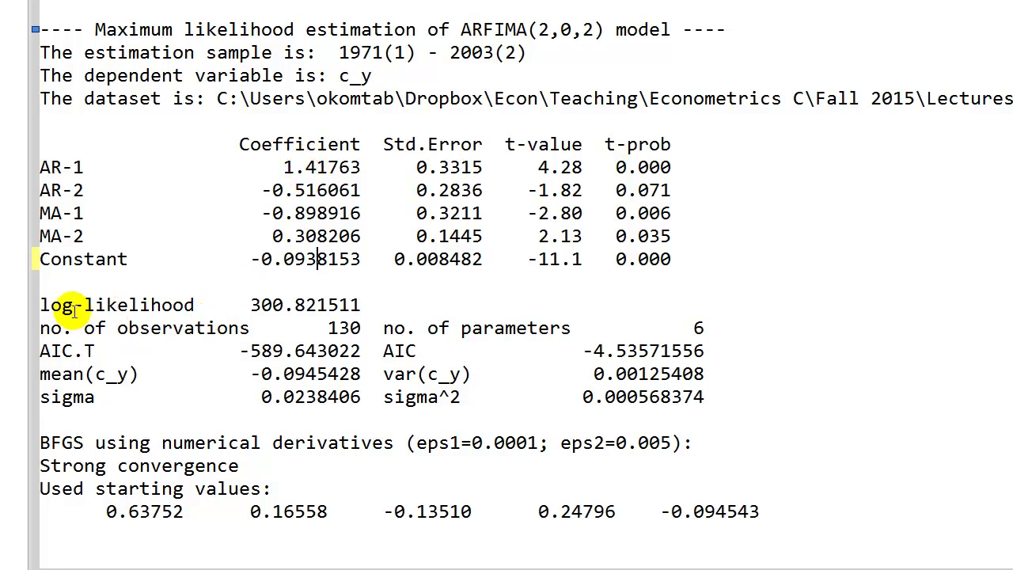
left_click_drag(39, 305, 366, 300)
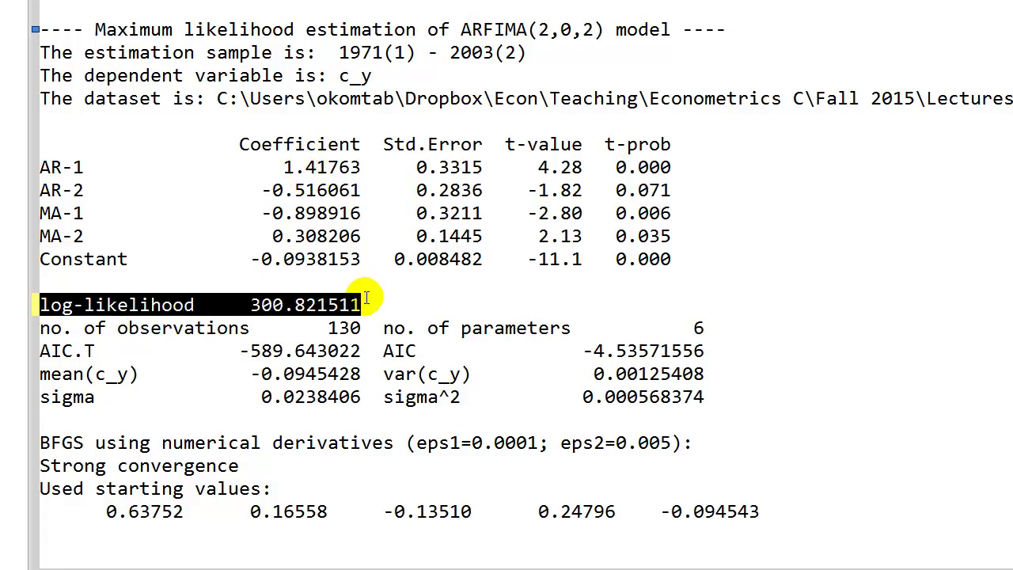
left_click(366, 299)
left_click(344, 327)
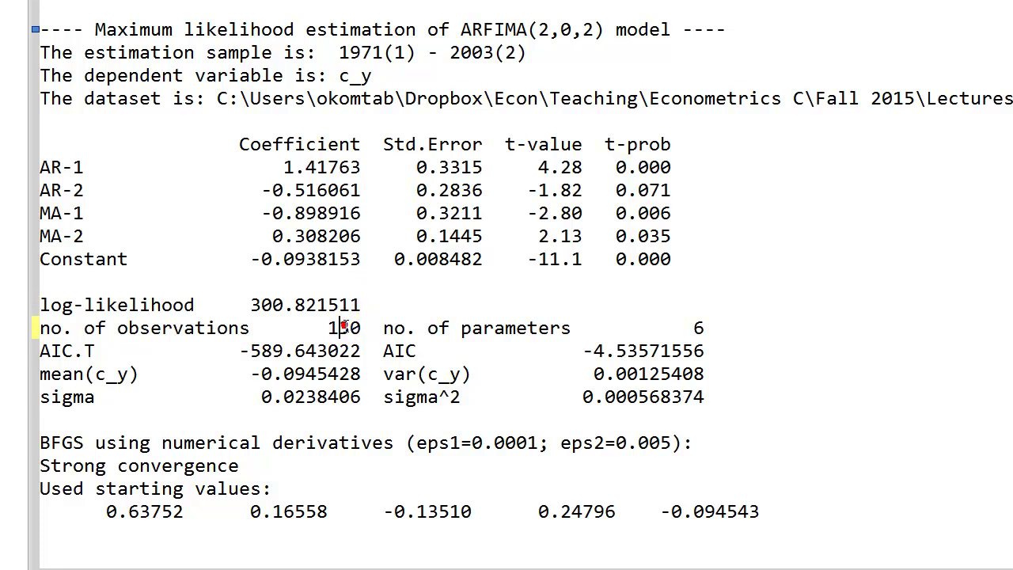
left_click(344, 328)
left_click(697, 327)
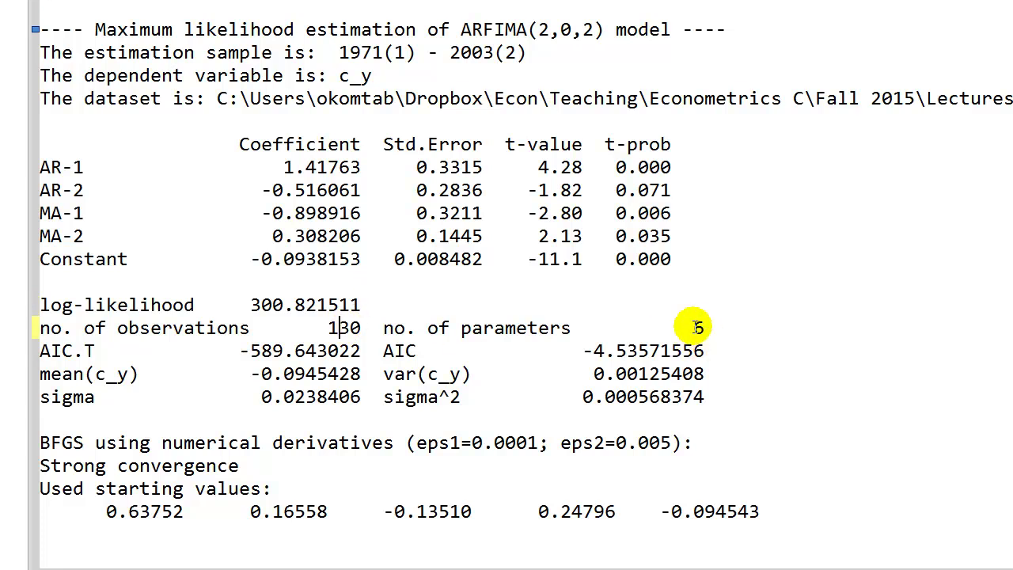
left_click(696, 328)
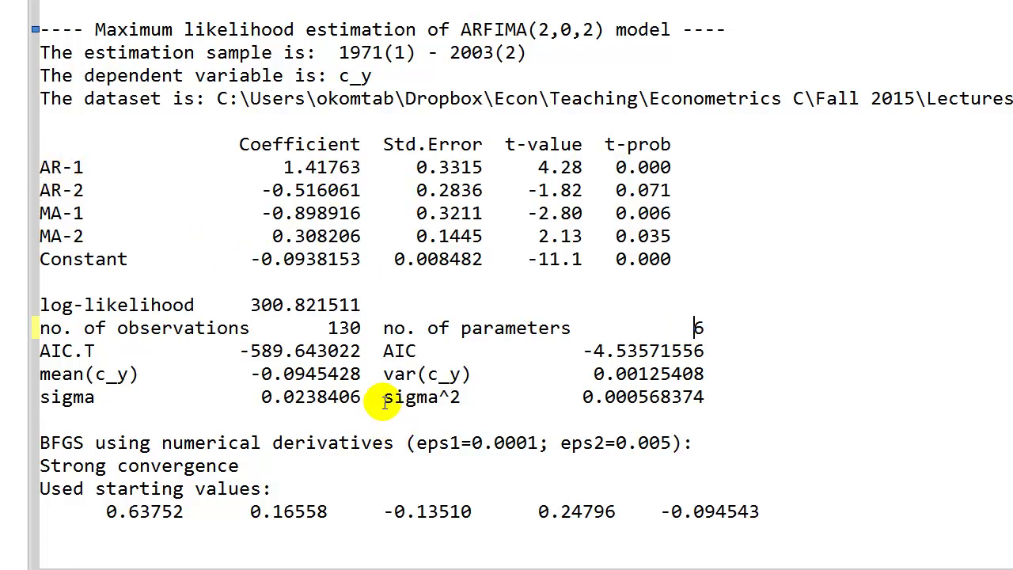
left_click_drag(383, 401, 704, 396)
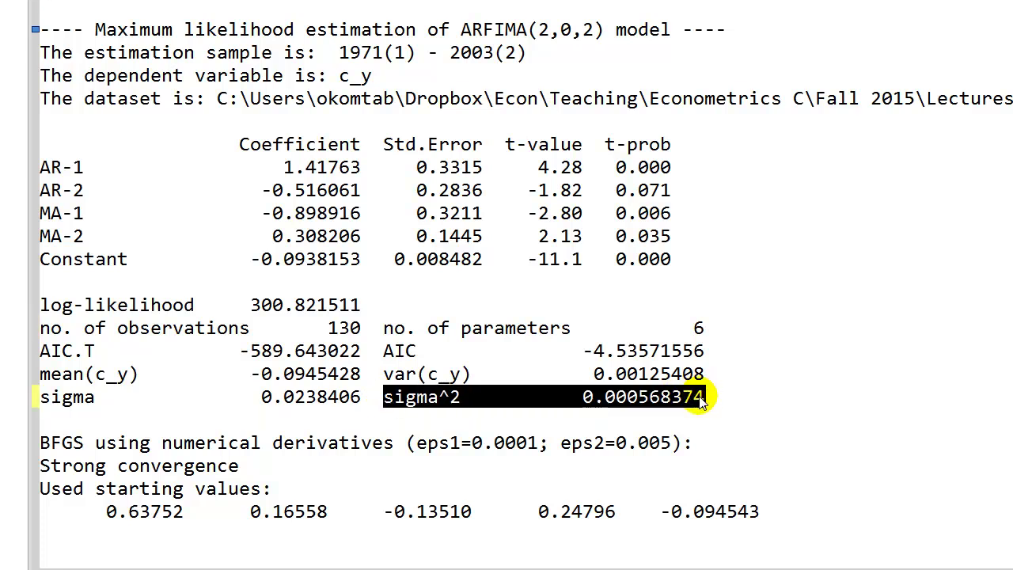
left_click(702, 400)
left_click_drag(384, 351, 712, 356)
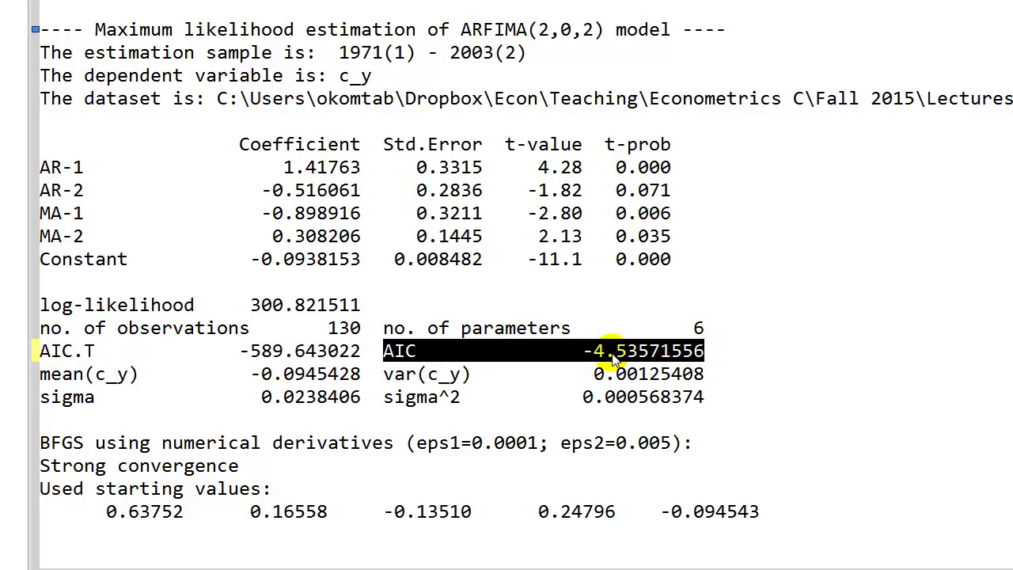
left_click(102, 375)
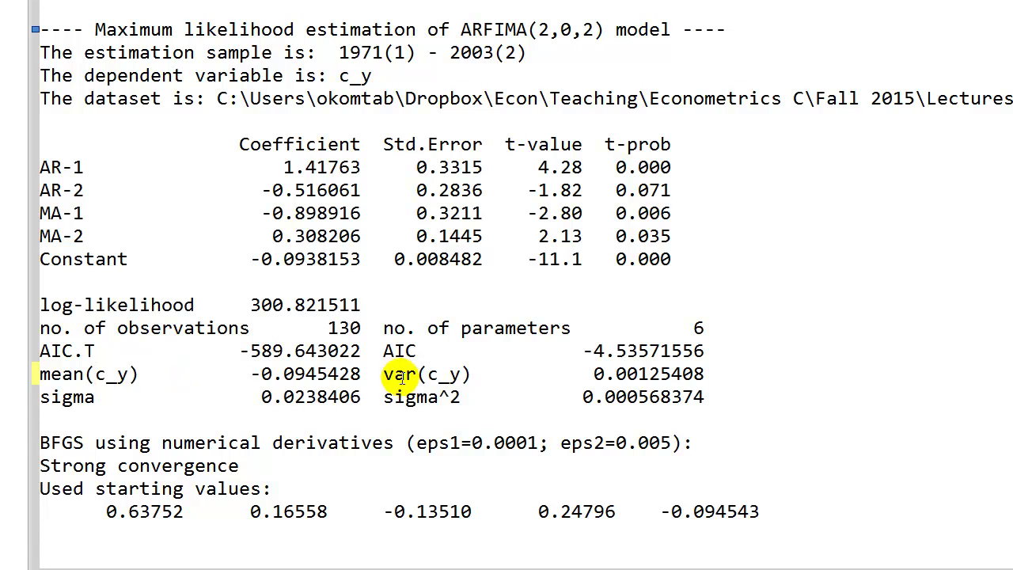
left_click(39, 440)
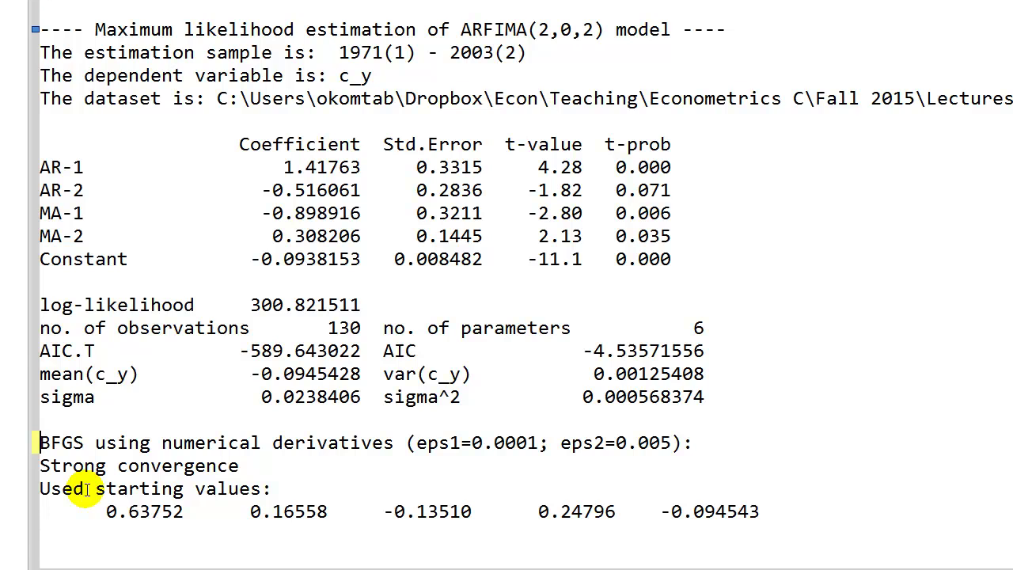
double_click(51, 442)
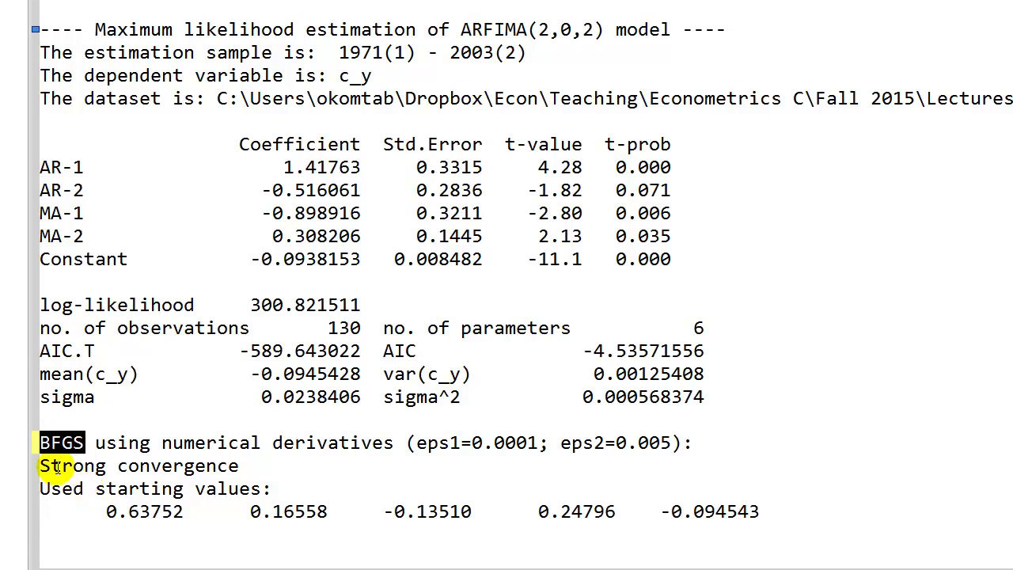
double_click(57, 467)
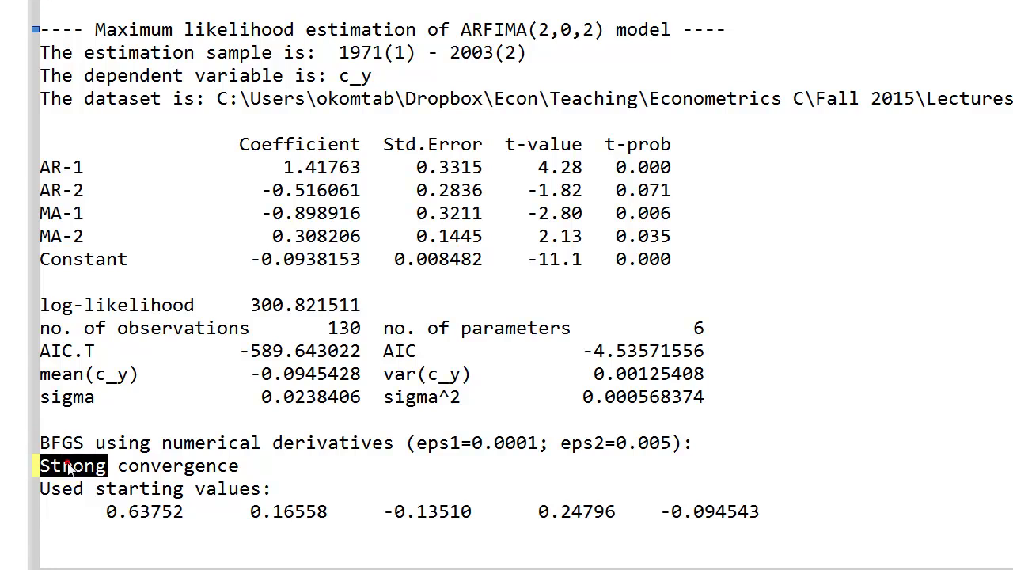
left_click_drag(416, 443, 671, 442)
left_click(672, 442)
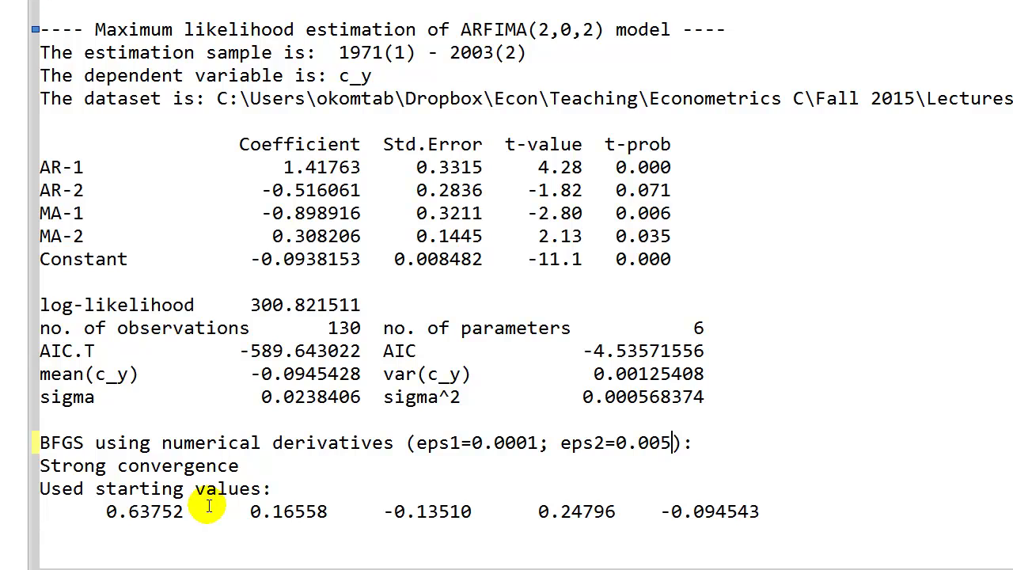
left_click(51, 557)
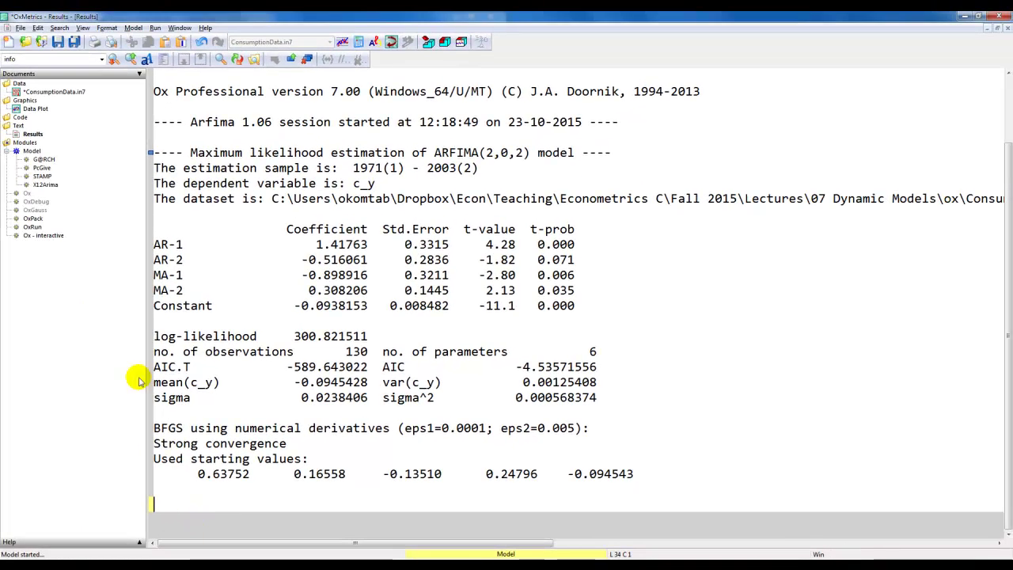
Choose Graphic Analysis among the model's test options
left_click(134, 28)
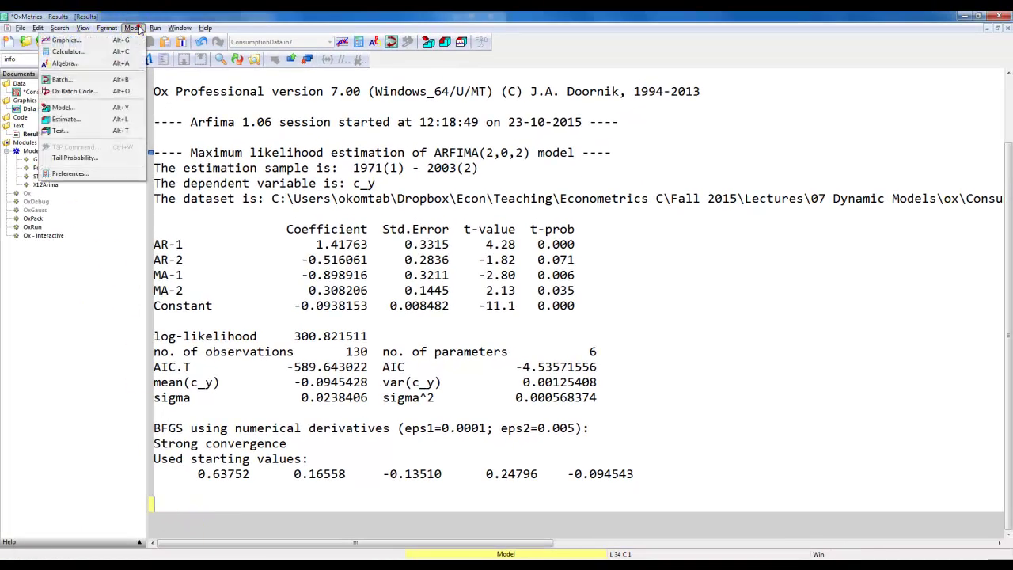
left_click(106, 131)
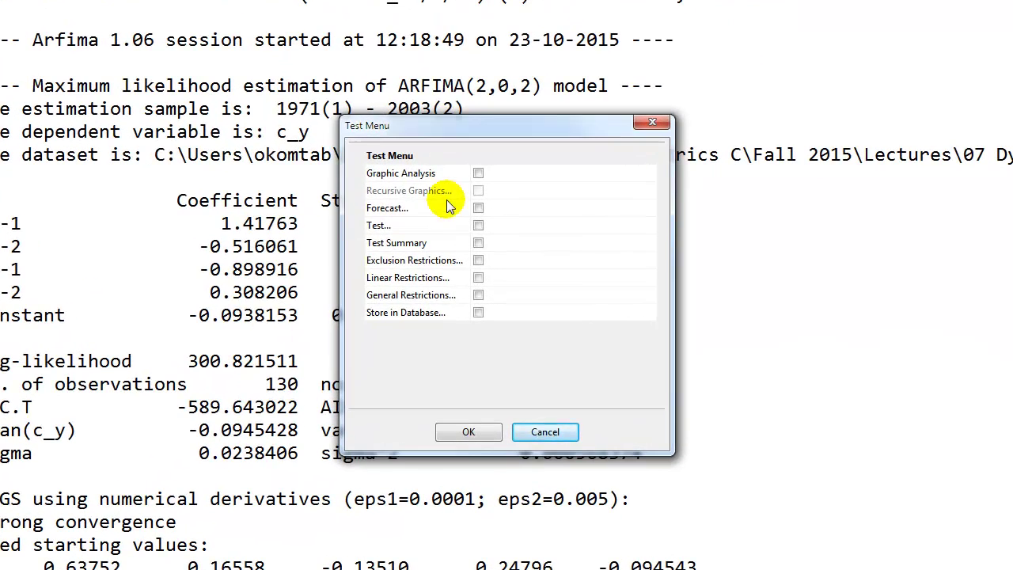
left_click(479, 172)
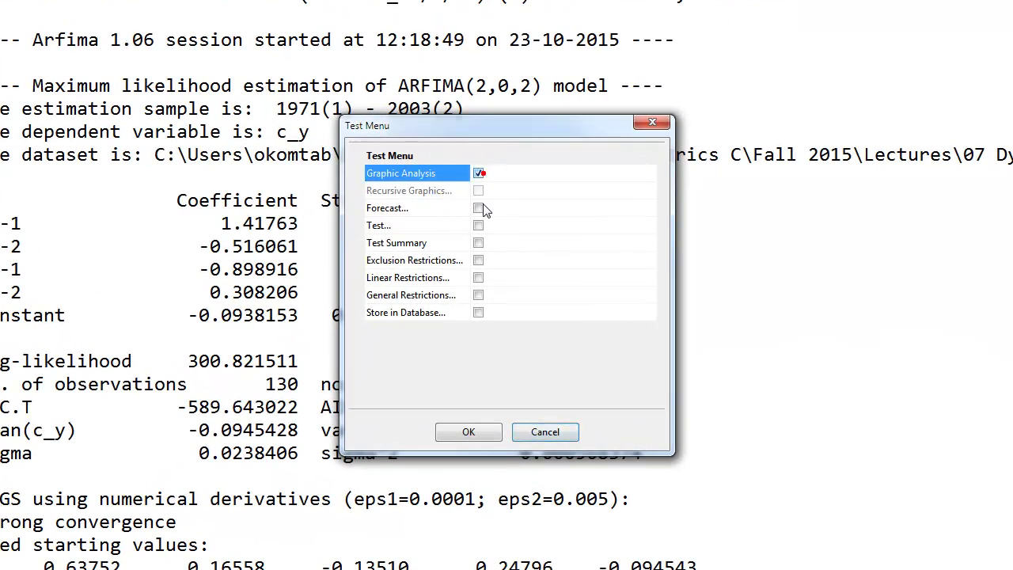
left_click(455, 432)
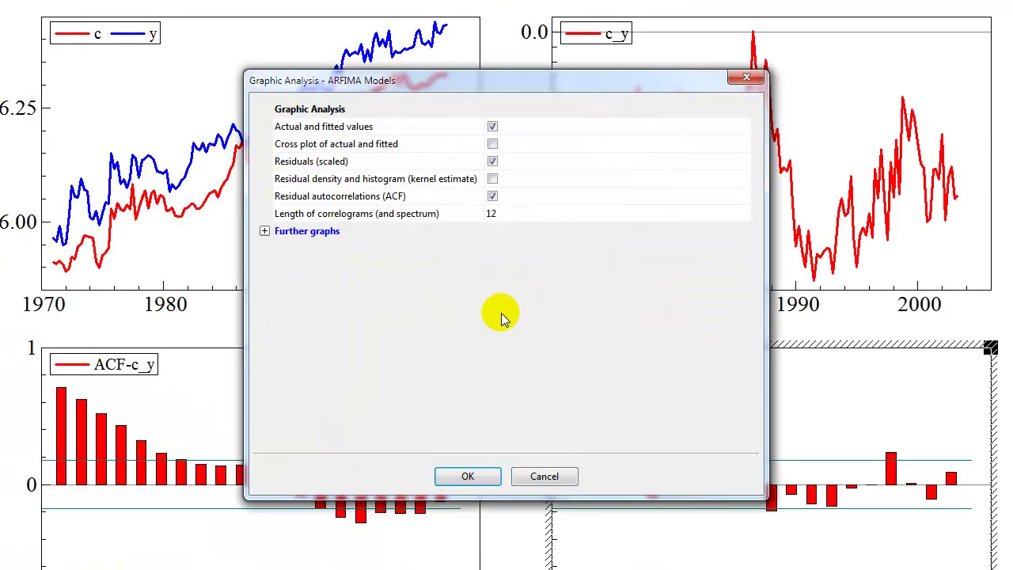
Graph actual vs fitted, scaled residuals and residual density, then return to Results
left_click(492, 127)
left_click(493, 127)
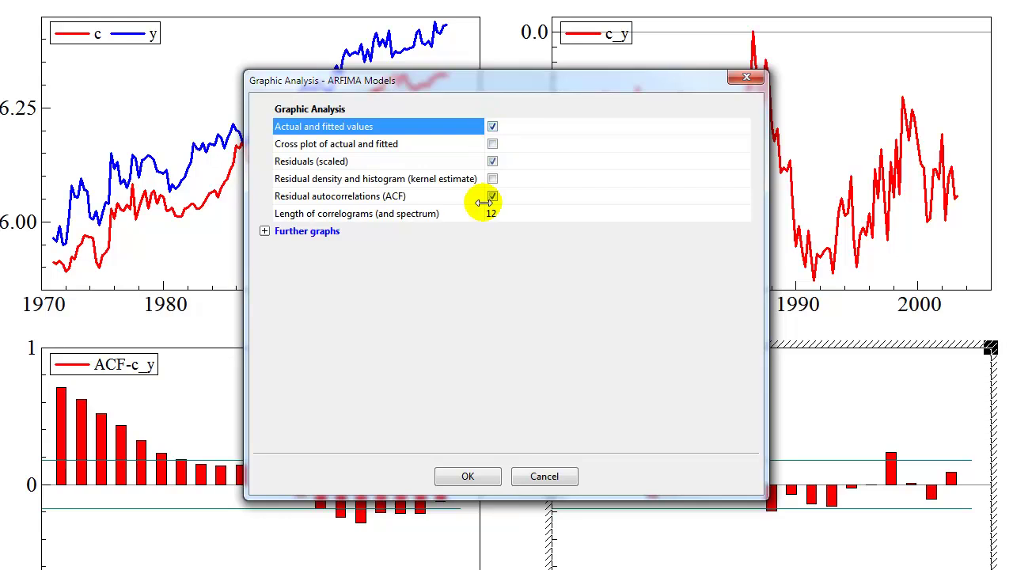
left_click(493, 162)
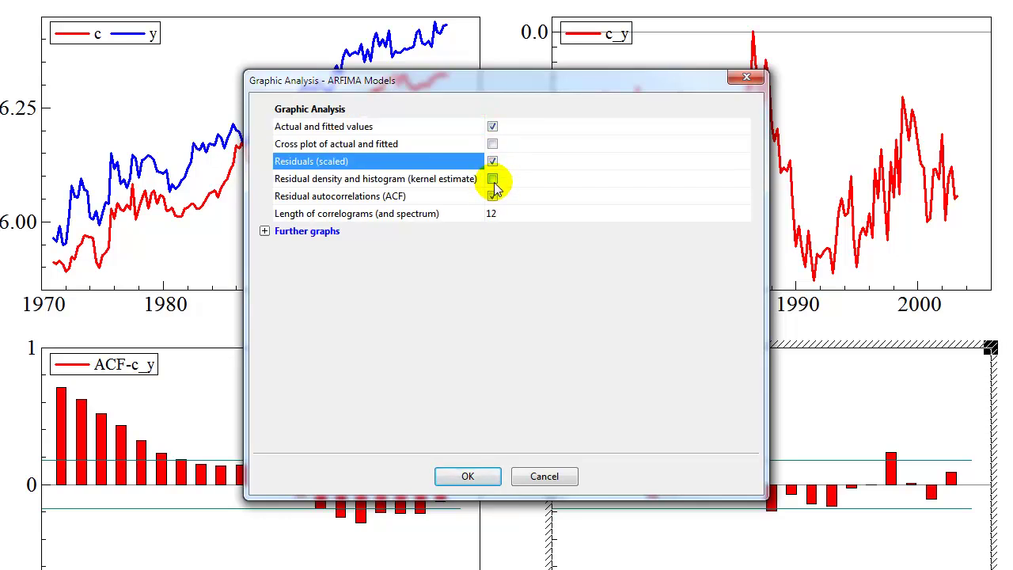
left_click(493, 180)
left_click(493, 181)
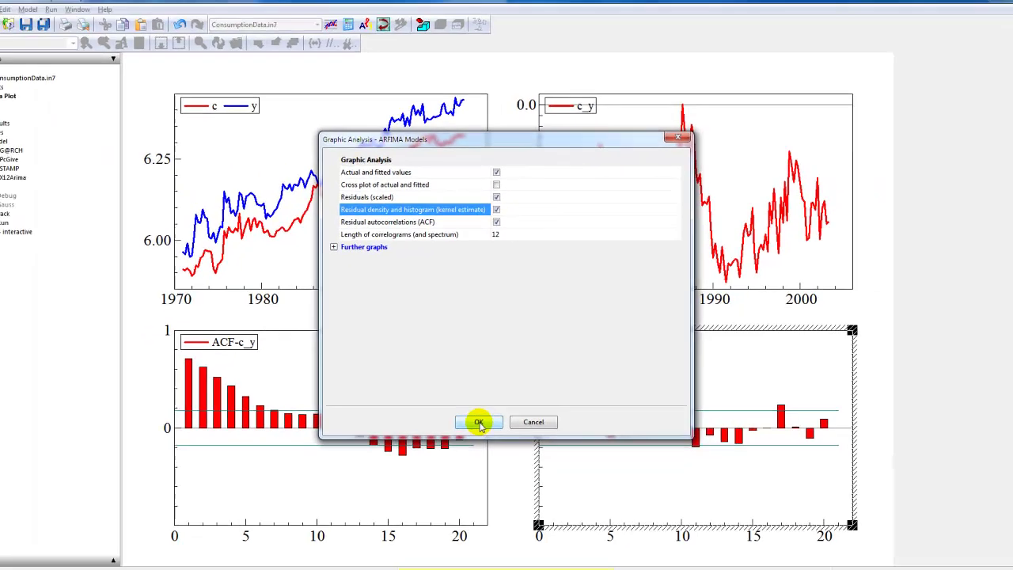
left_click(479, 424)
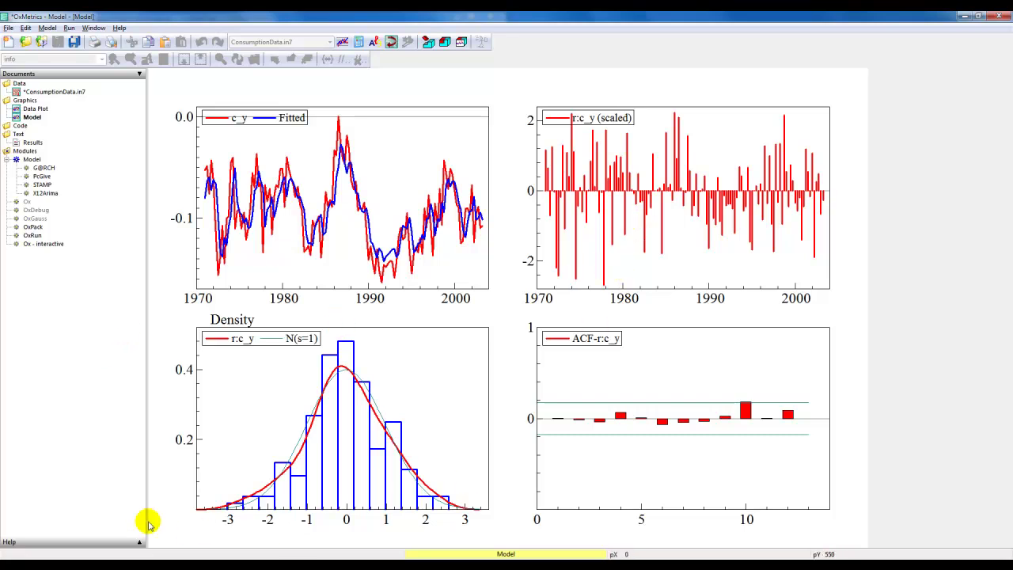
double_click(32, 142)
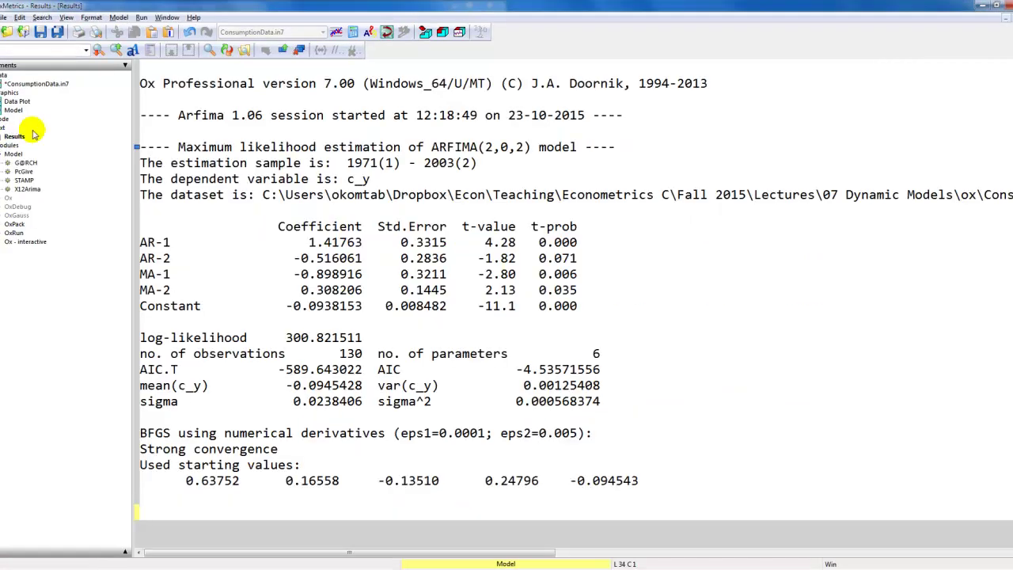
Run the Test Summary residual diagnostics on the ARFIMA(2,0,2) model, then reopen the PcGive Models dialog
left_click(91, 17)
mouse_move(119, 17)
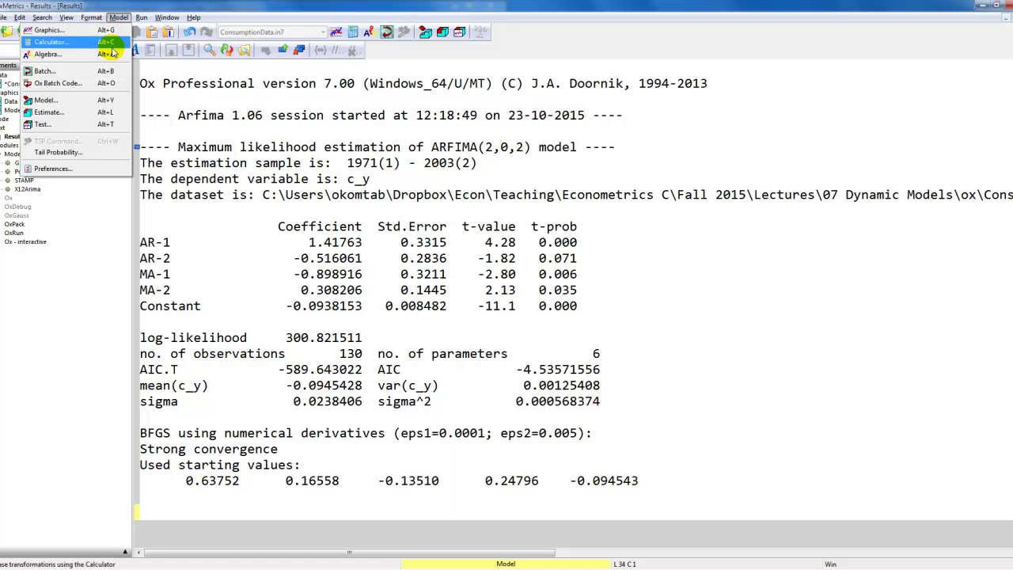
left_click(104, 124)
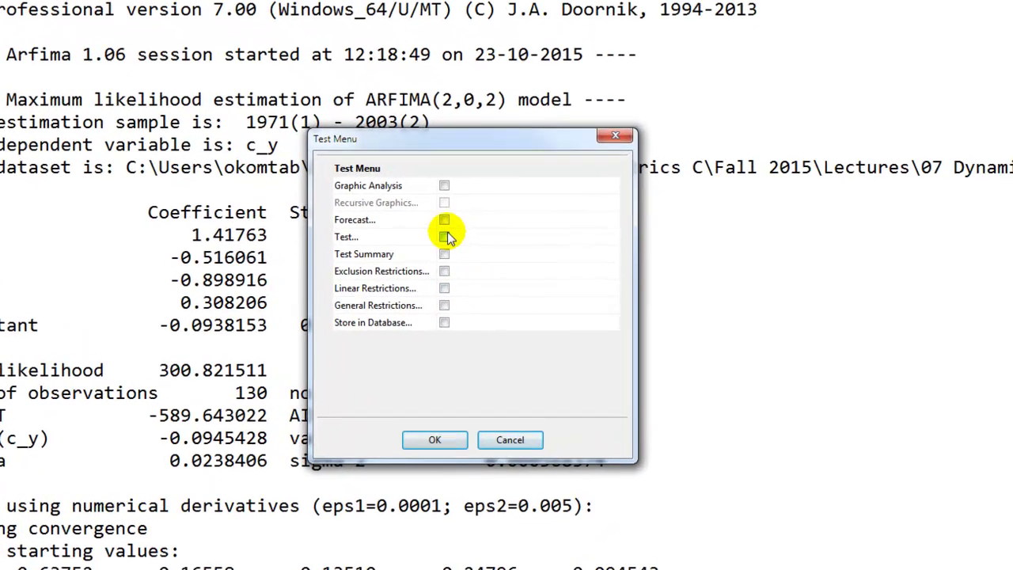
left_click(442, 253)
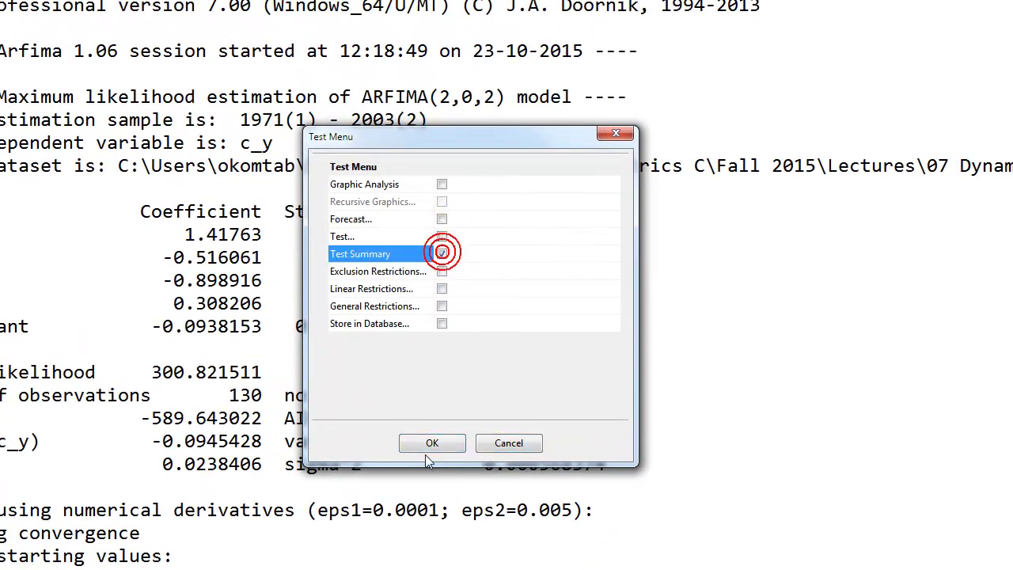
left_click(432, 444)
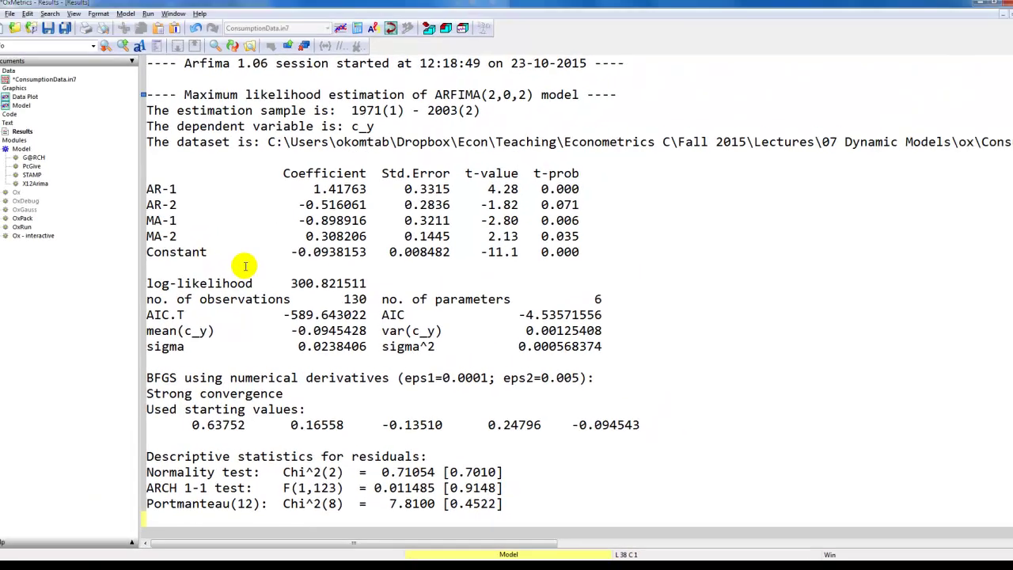
key("Return")
key("Return")
key("Return")
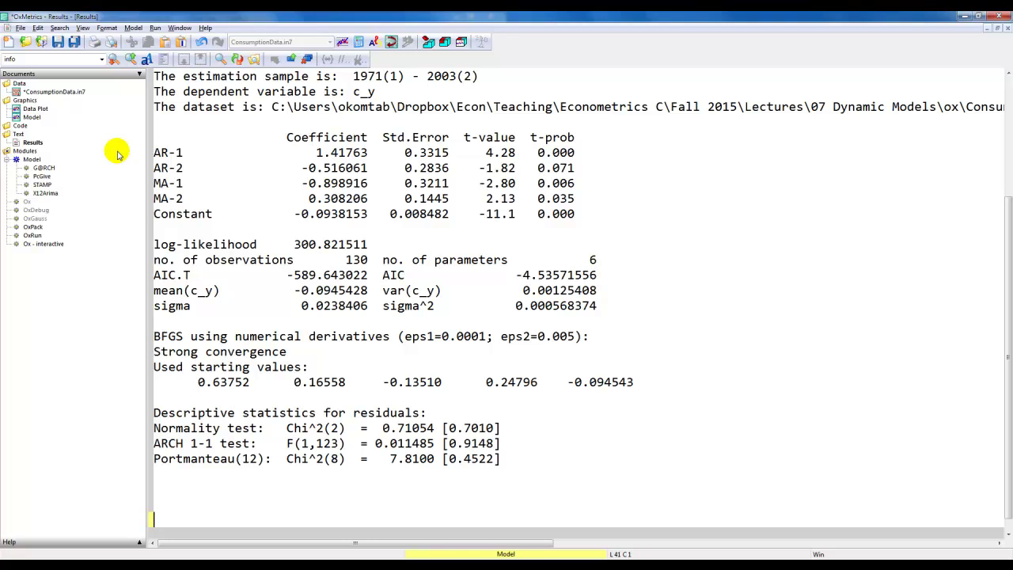
key("alt+y")
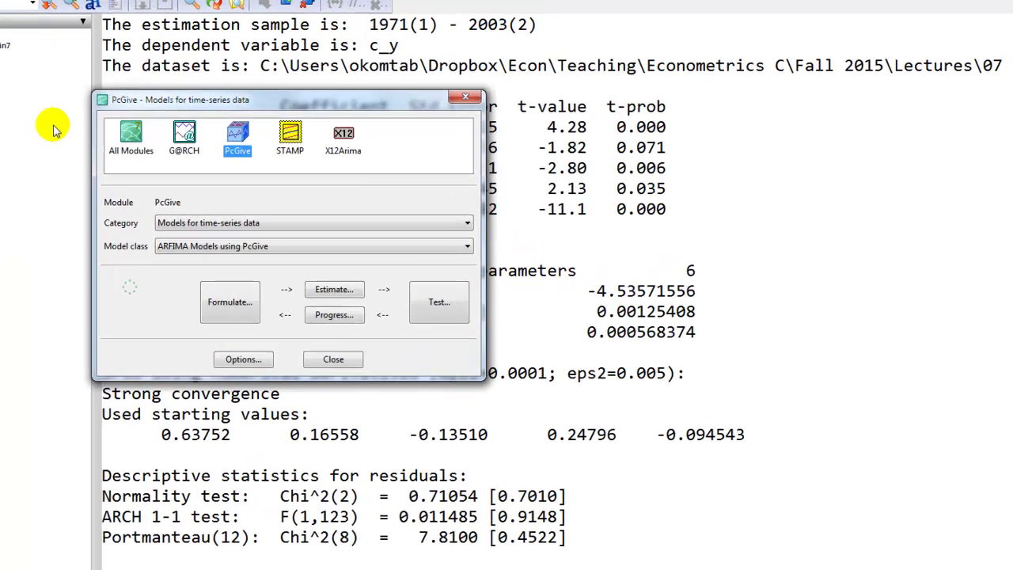
Keep c_y with a Constant and set the model to AR order 1, MA order 0
left_click(222, 312)
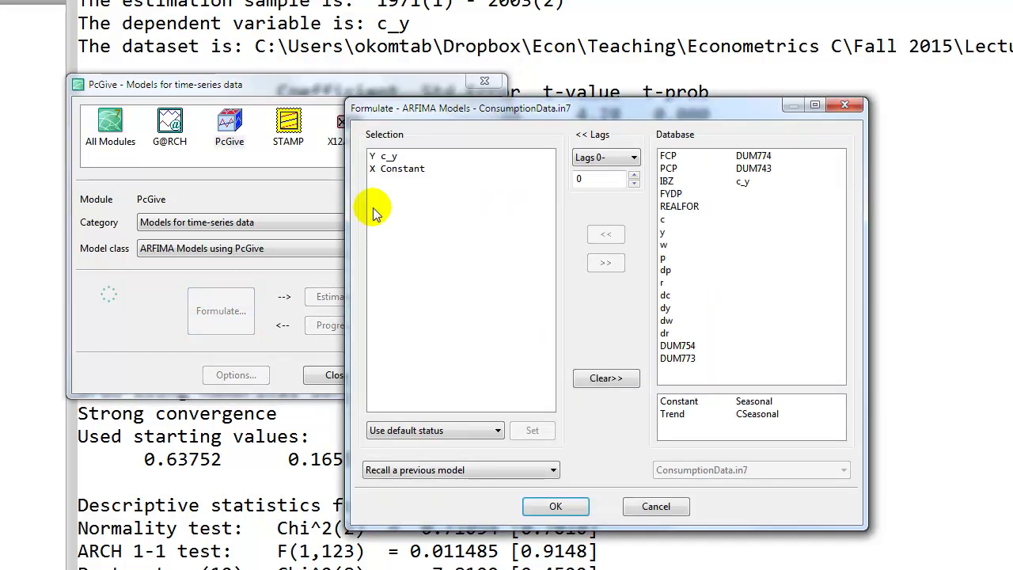
left_click(556, 506)
left_click(563, 157)
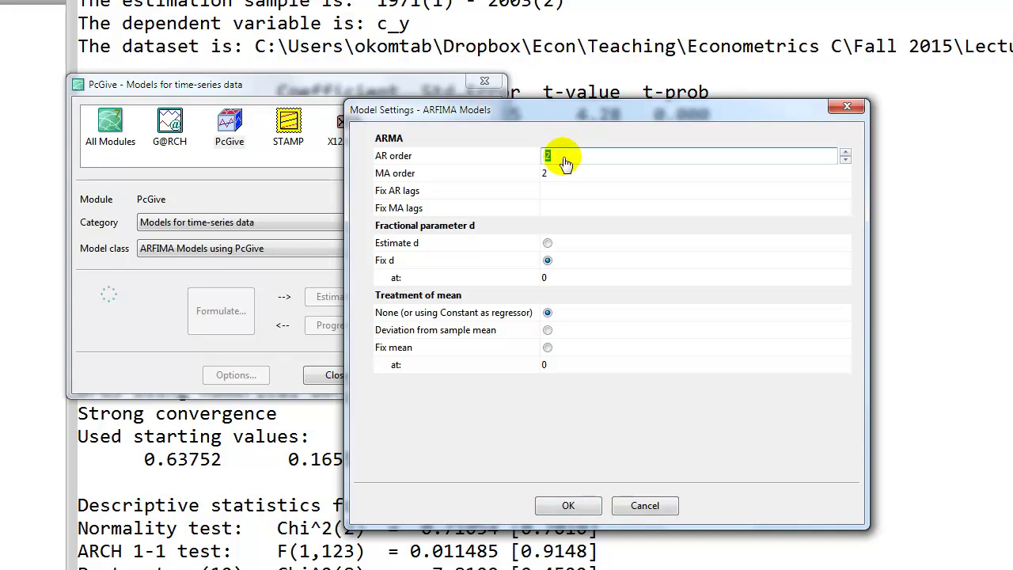
type("1")
left_click(549, 172)
type("0")
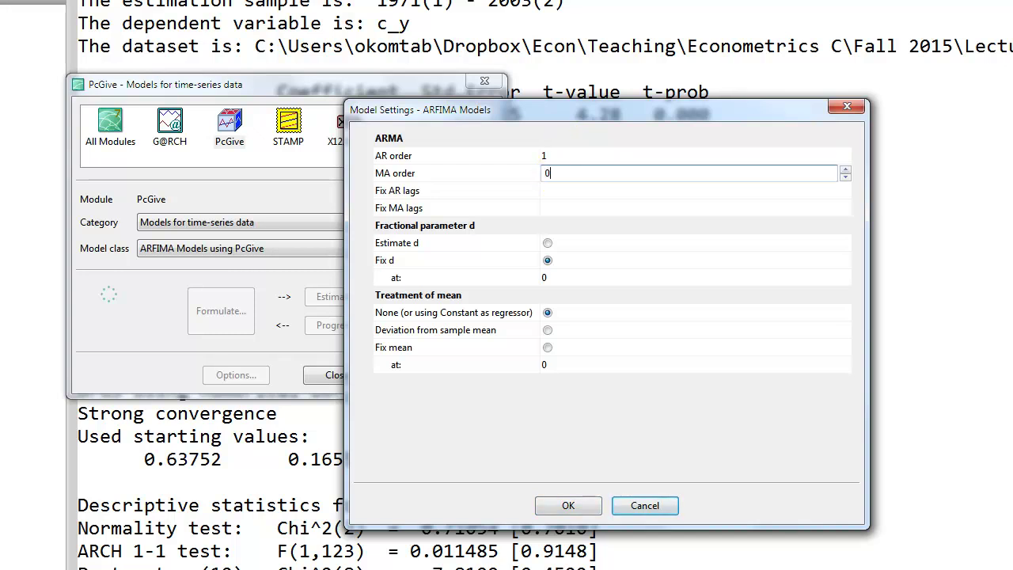
left_click(588, 509)
Estimate the AR(1) model by maximum likelihood over 1971(1)–2003(2)
left_click(550, 174)
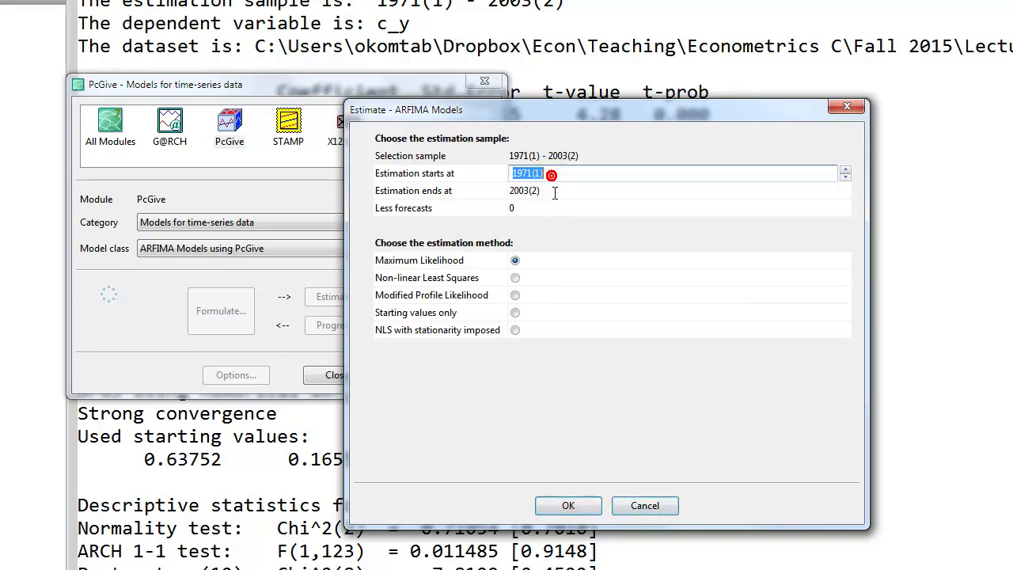
left_click(554, 191)
left_click(515, 259)
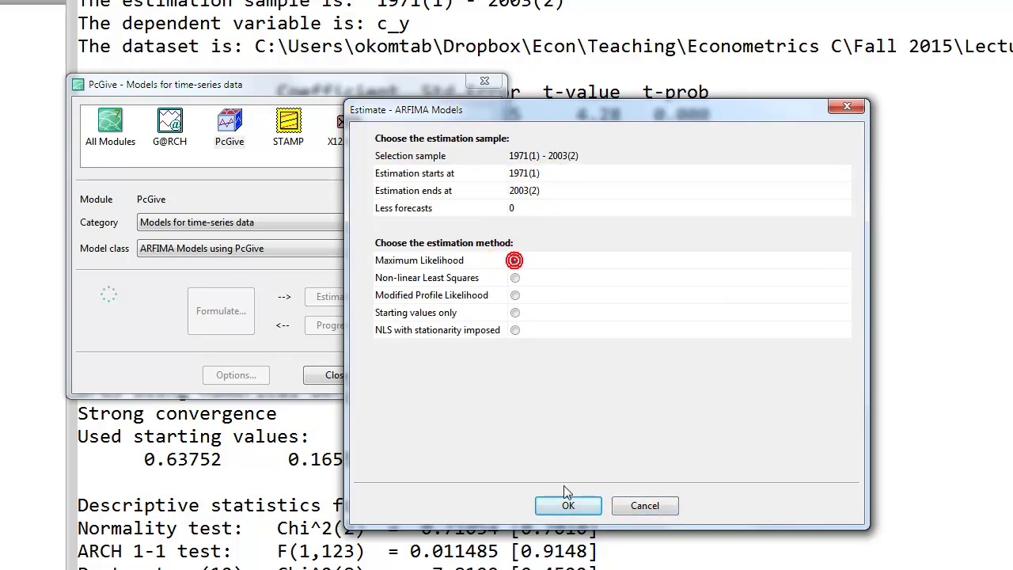
left_click(578, 511)
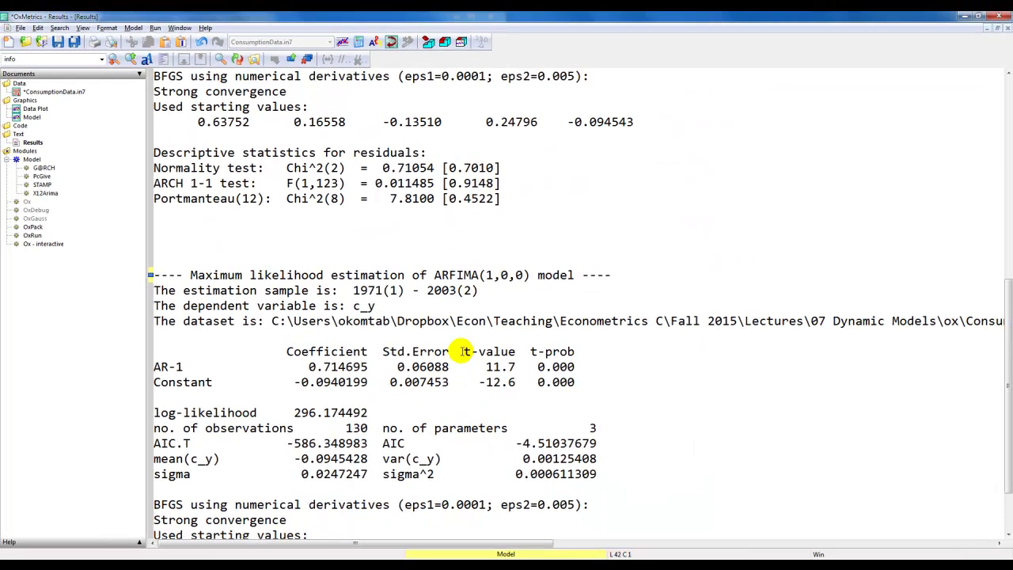
left_click(154, 506)
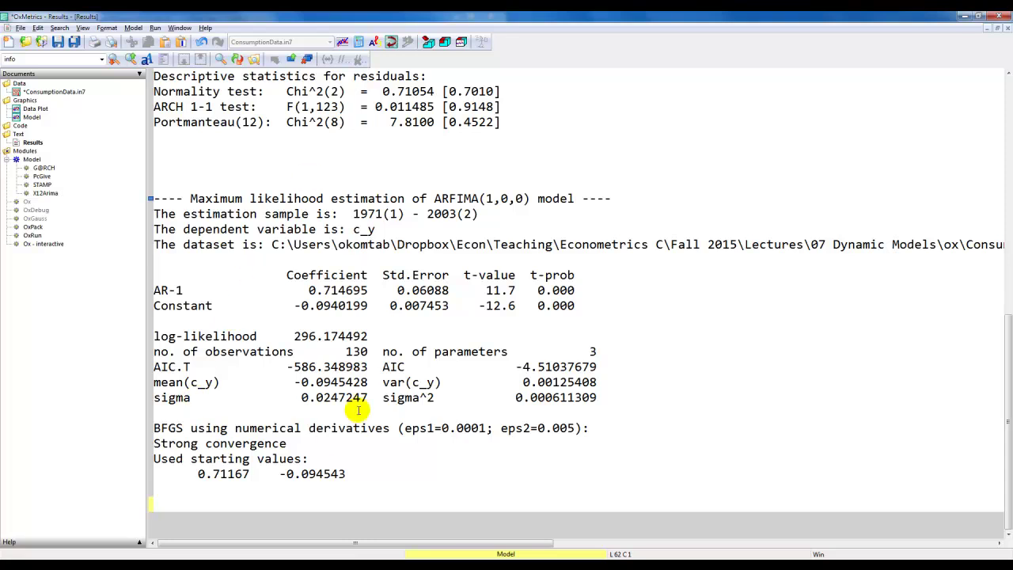
left_click_drag(294, 335, 372, 335)
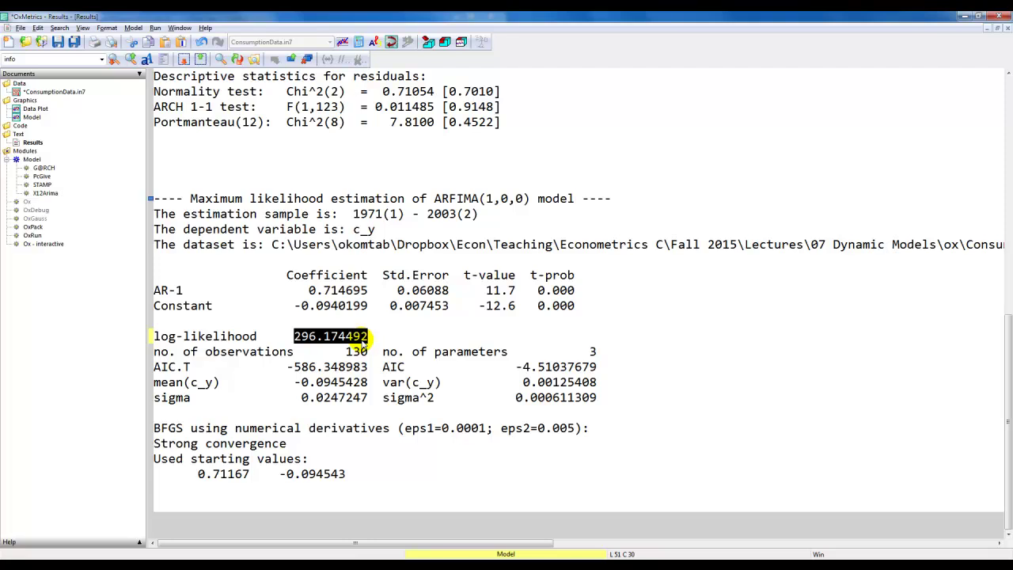
scroll(364, 341, "up", 7)
left_click(295, 228)
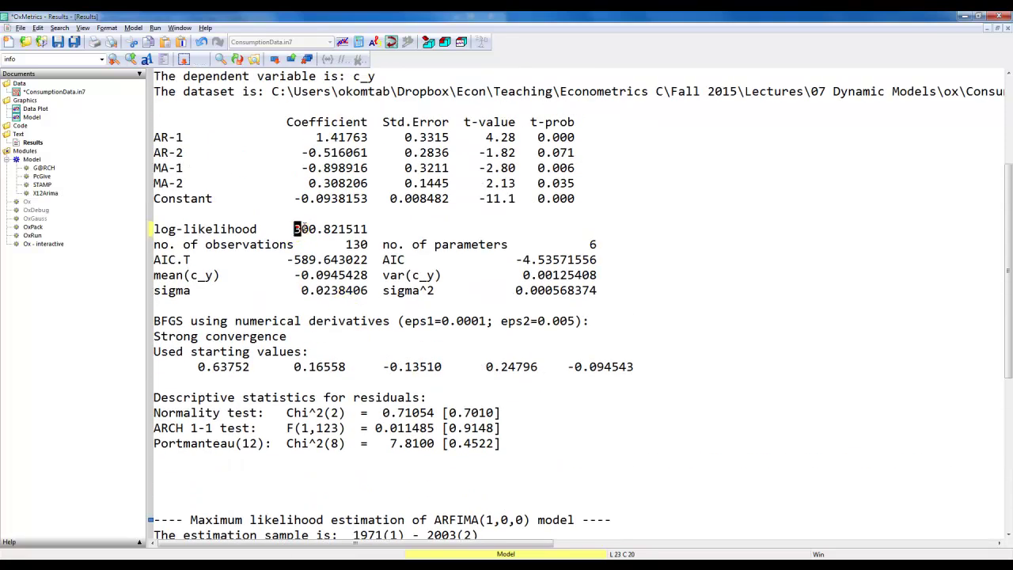
left_click_drag(295, 229, 368, 229)
scroll(345, 255, "down", 7)
left_click(261, 491)
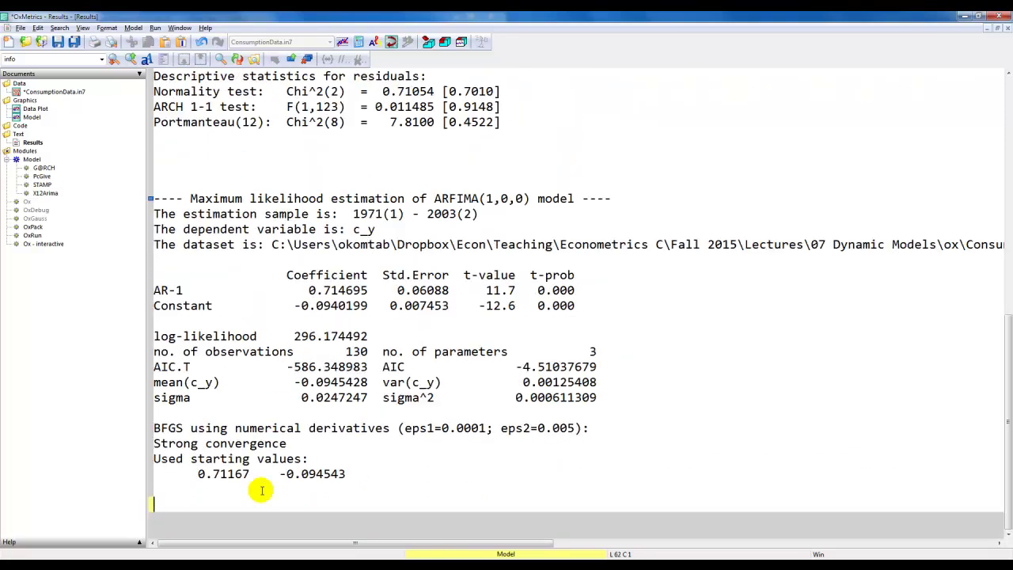
Report the progress table and reduction test for both the Arfima(1) and Arfima(2) models
left_click(133, 28)
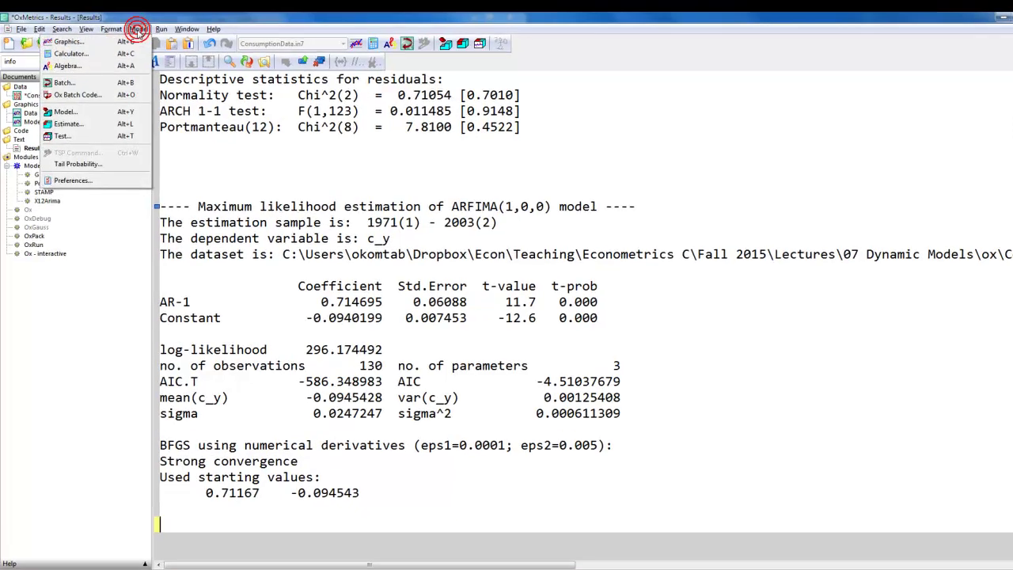
left_click(97, 110)
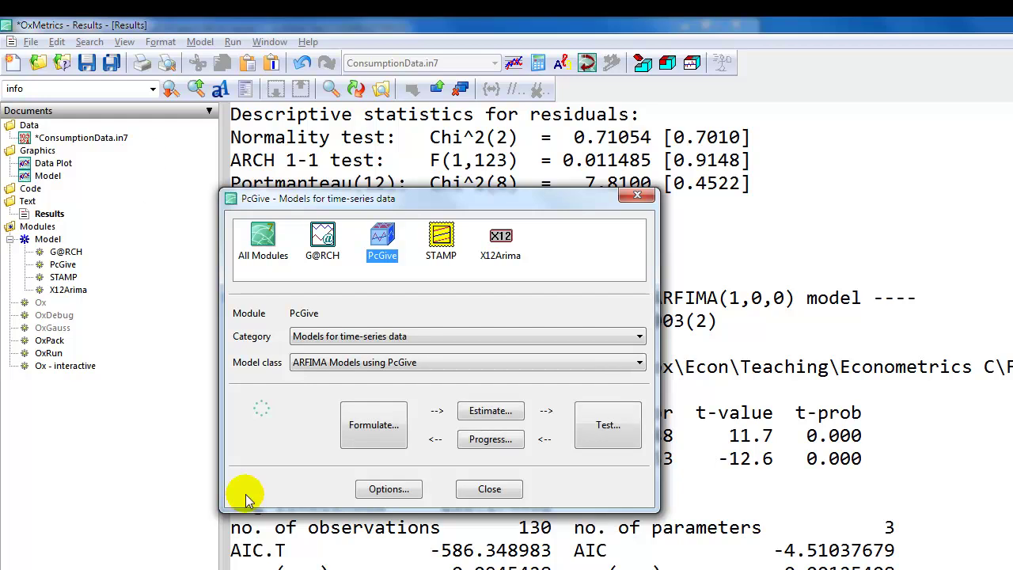
left_click(490, 439)
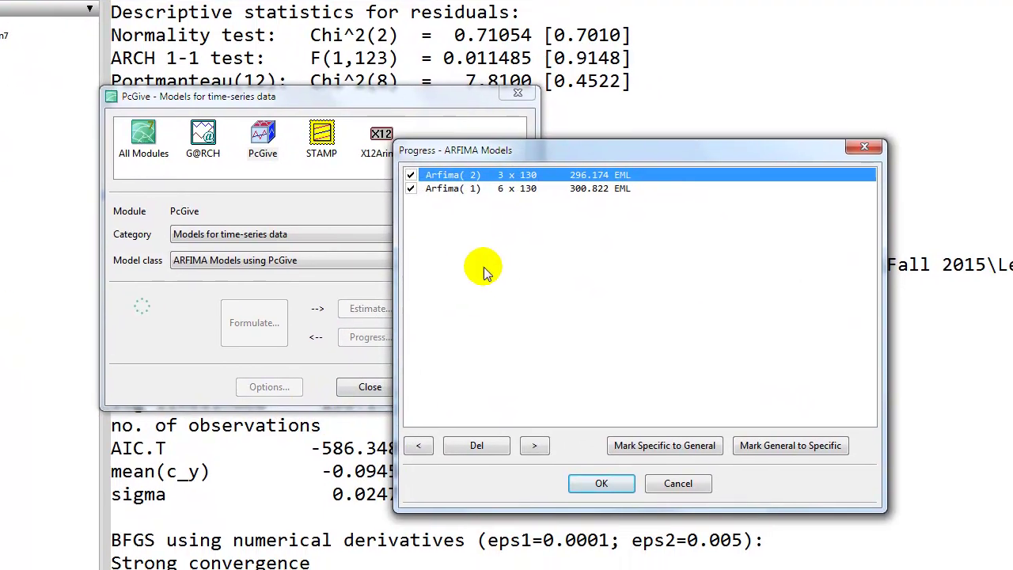
left_click(602, 479)
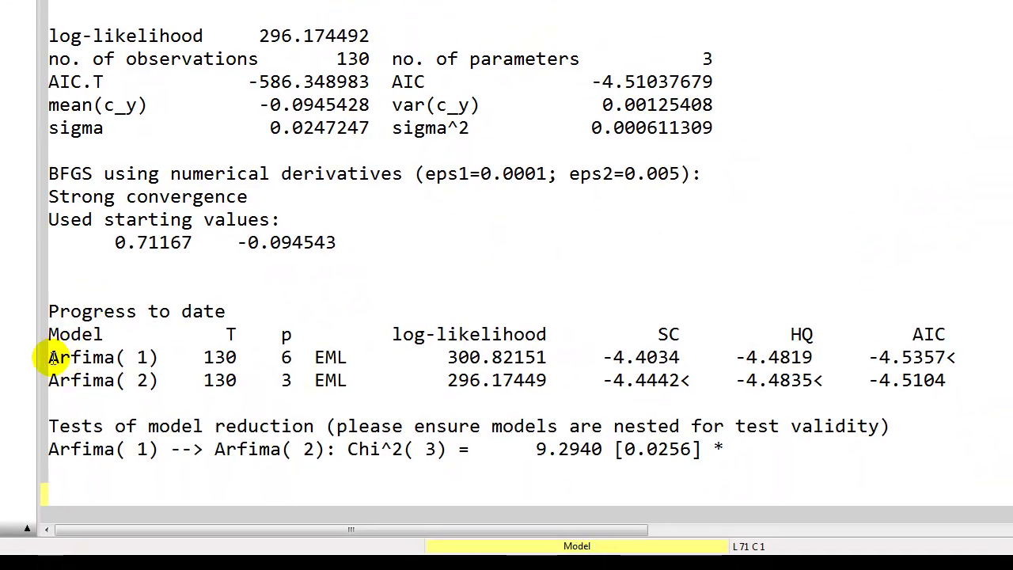
Highlight Arfima(1)'s sample size 130, 6 parameters, log-likelihood 300.82151 and the SC/HQ/AIC headers
left_click_drag(49, 358, 232, 360)
double_click(228, 357)
left_click(283, 360)
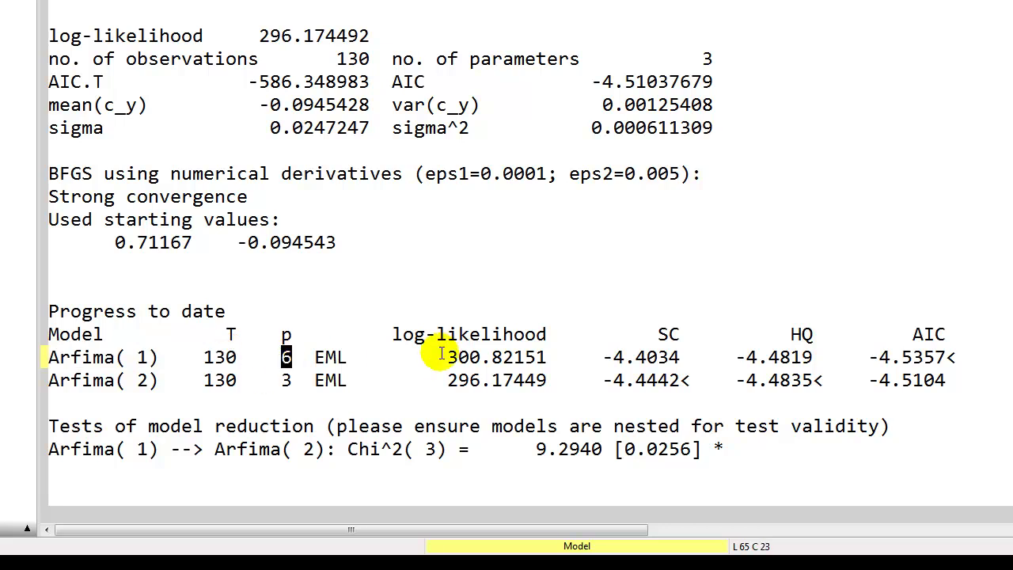
left_click_drag(436, 358, 555, 360)
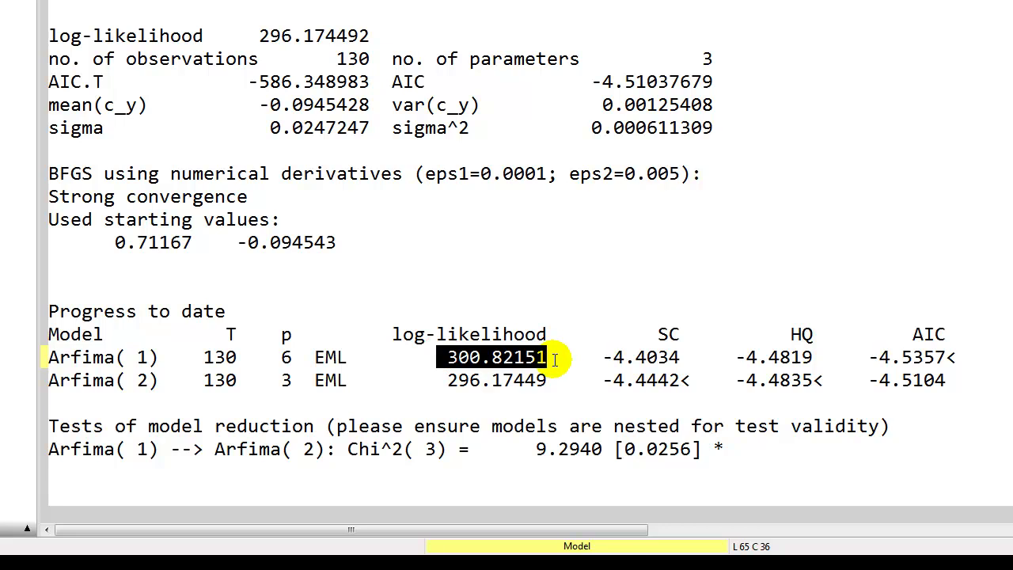
left_click(470, 357)
left_click_drag(629, 335, 955, 328)
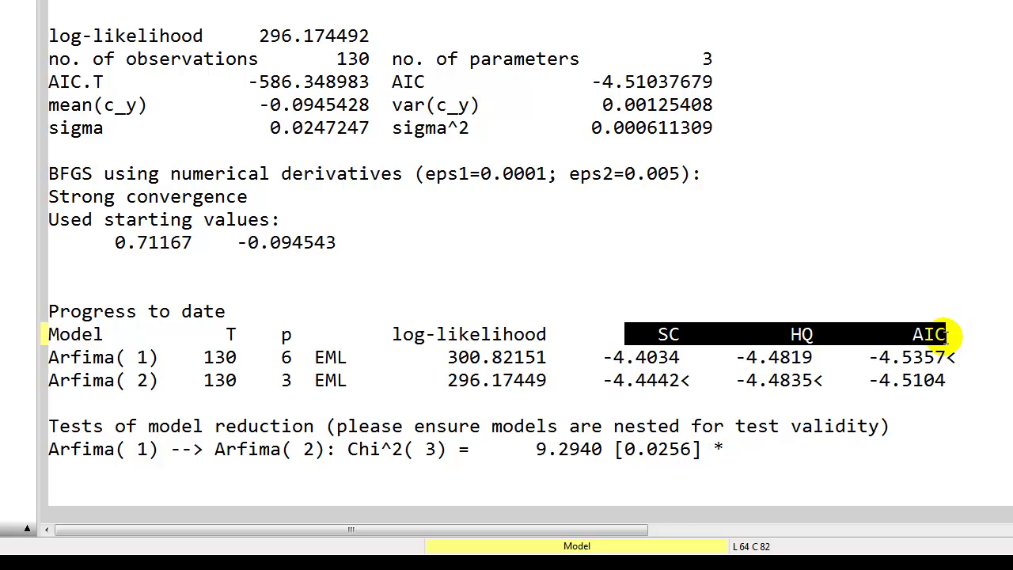
left_click(951, 327)
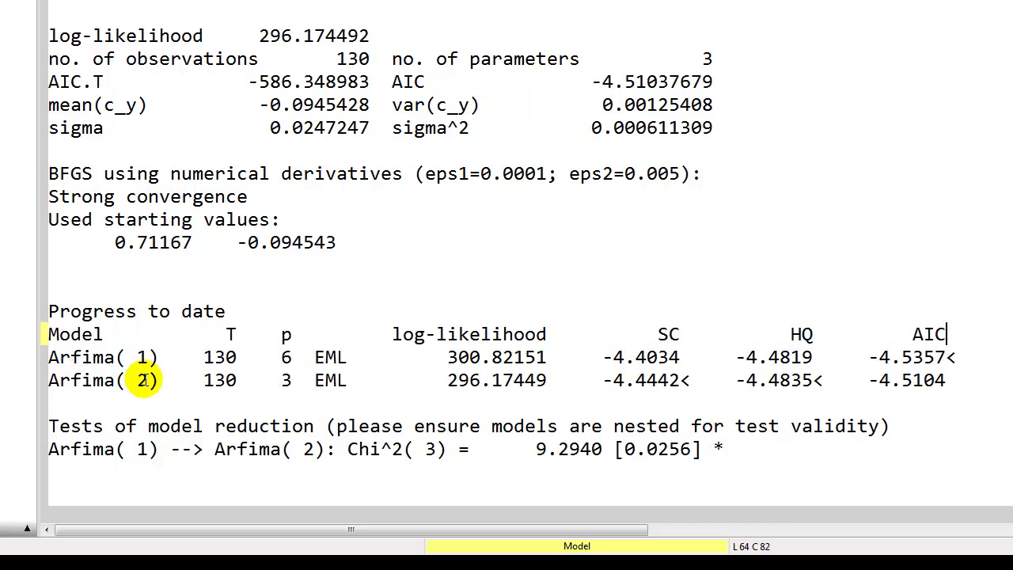
Compare both log-likelihoods and Arfima(2)'s HQ, then mark SC -4.4442 with '<'
left_click(449, 358)
left_click(459, 380)
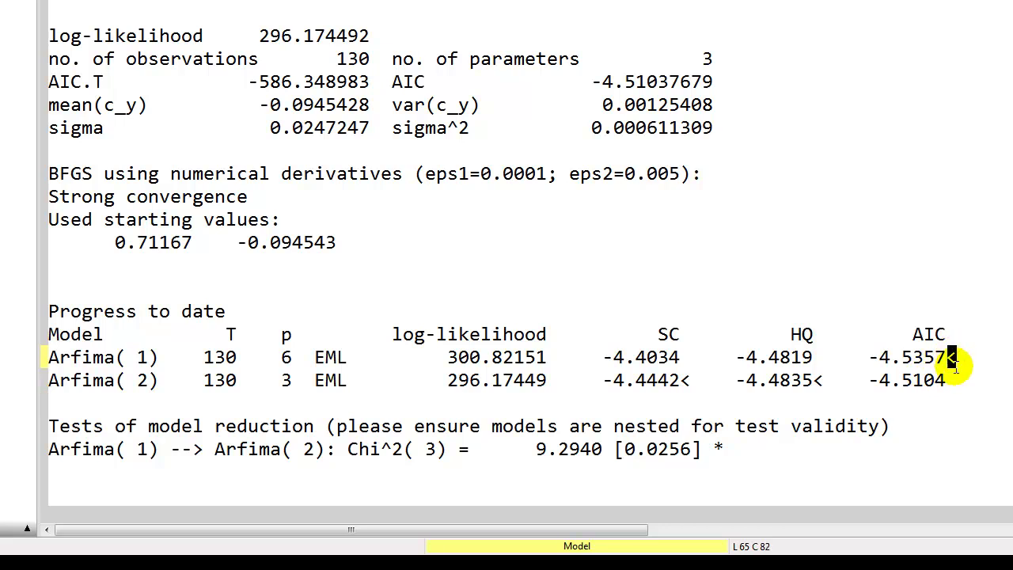
left_click(816, 381)
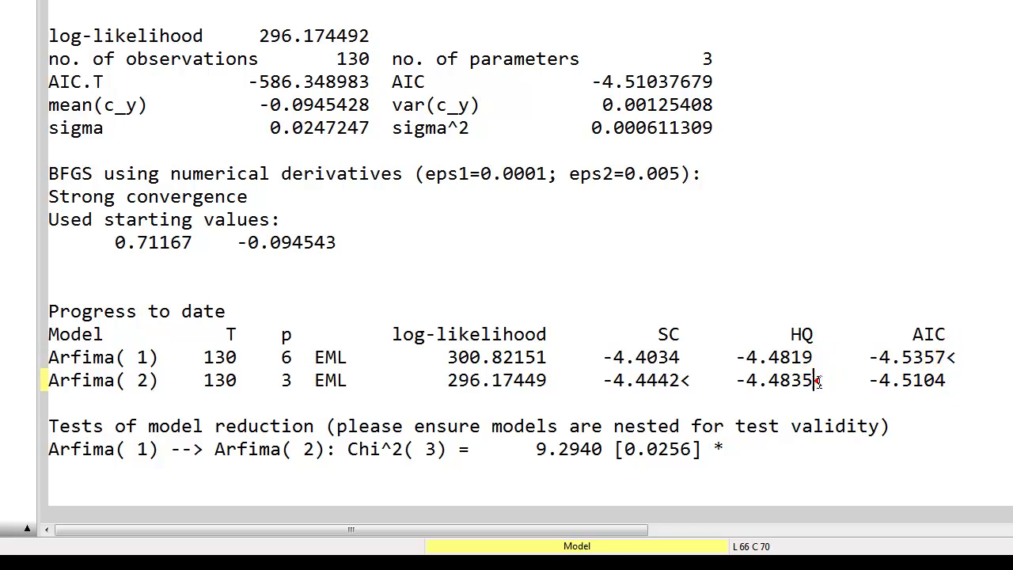
left_click(680, 380)
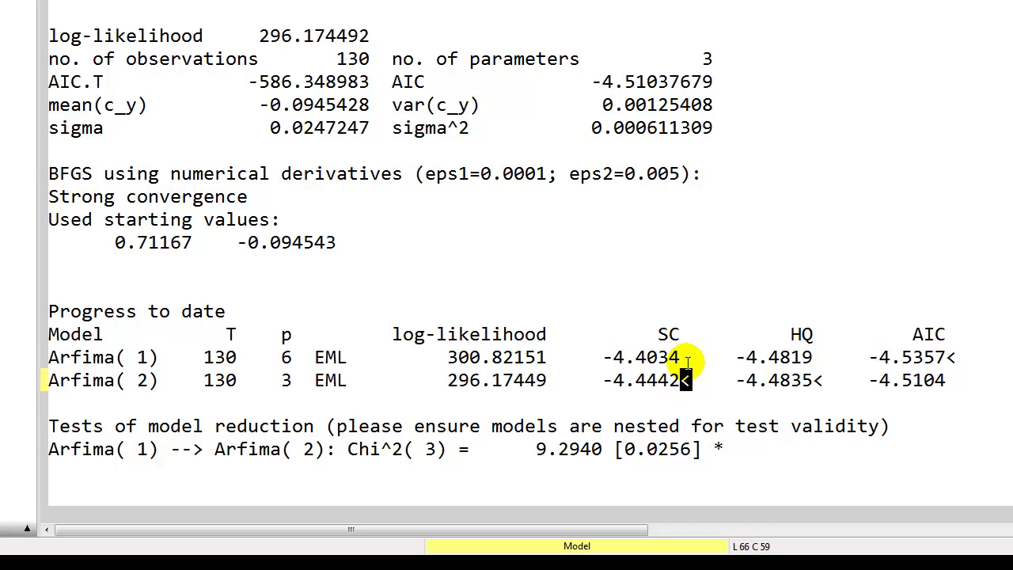
type("<")
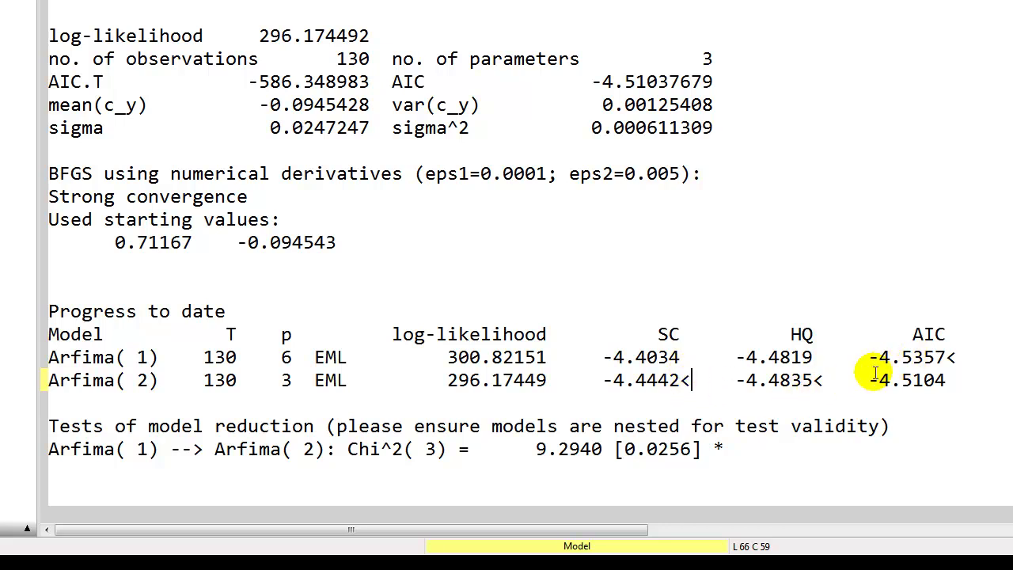
left_click_drag(50, 426, 310, 420)
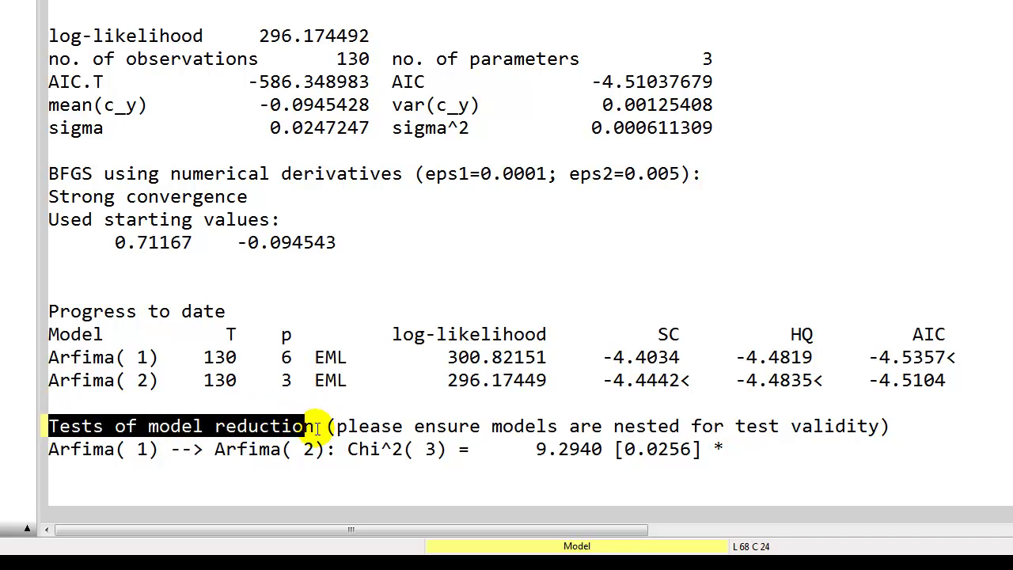
left_click(311, 424)
left_click(337, 427)
left_click_drag(339, 427, 880, 425)
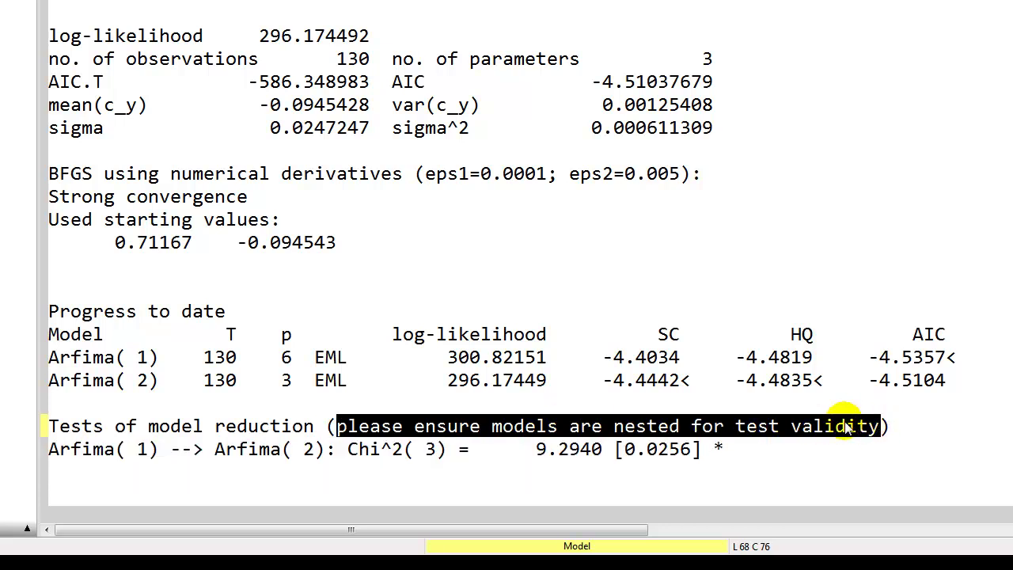
left_click(782, 428)
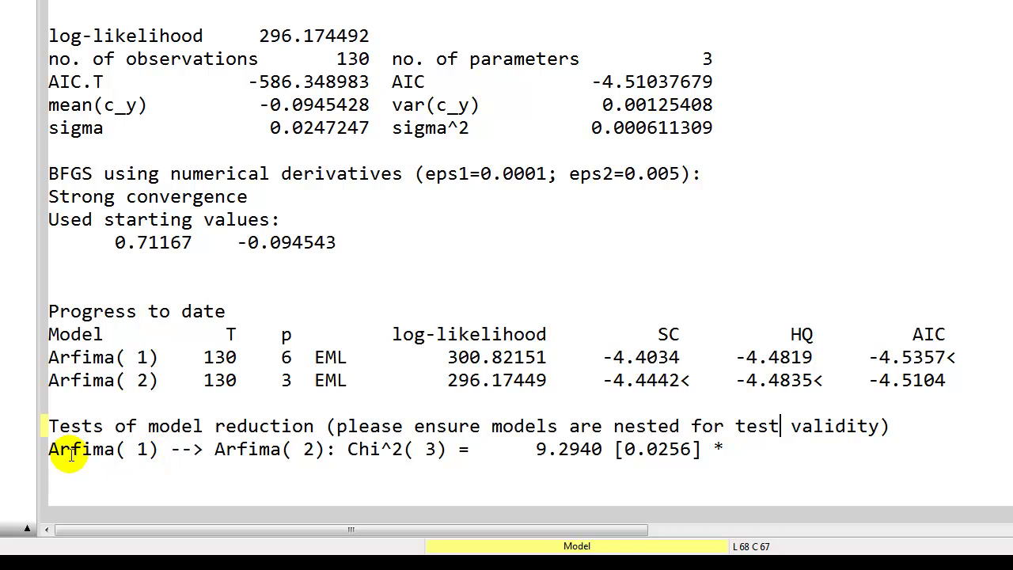
left_click_drag(48, 448, 163, 452)
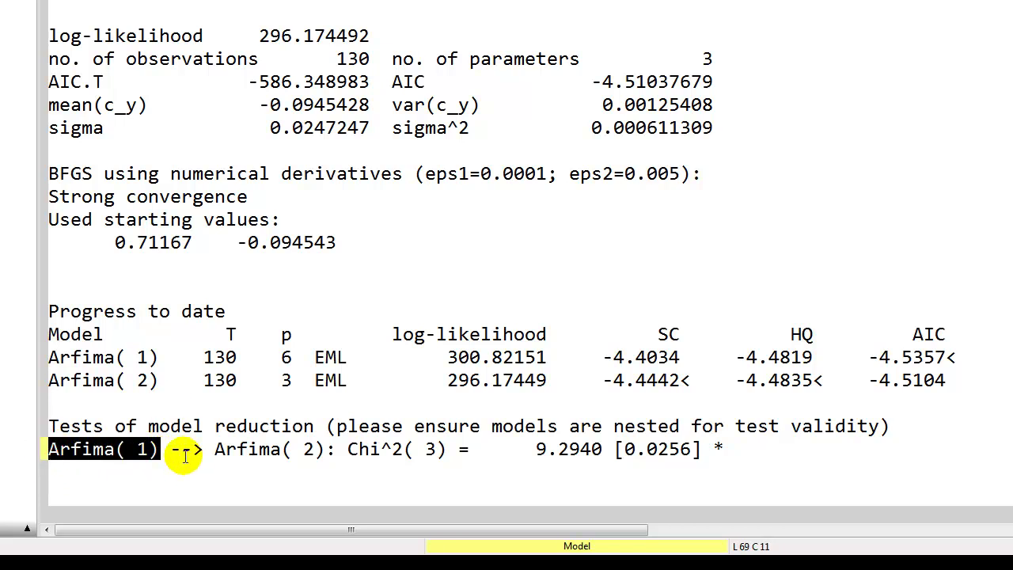
left_click_drag(216, 450, 326, 457)
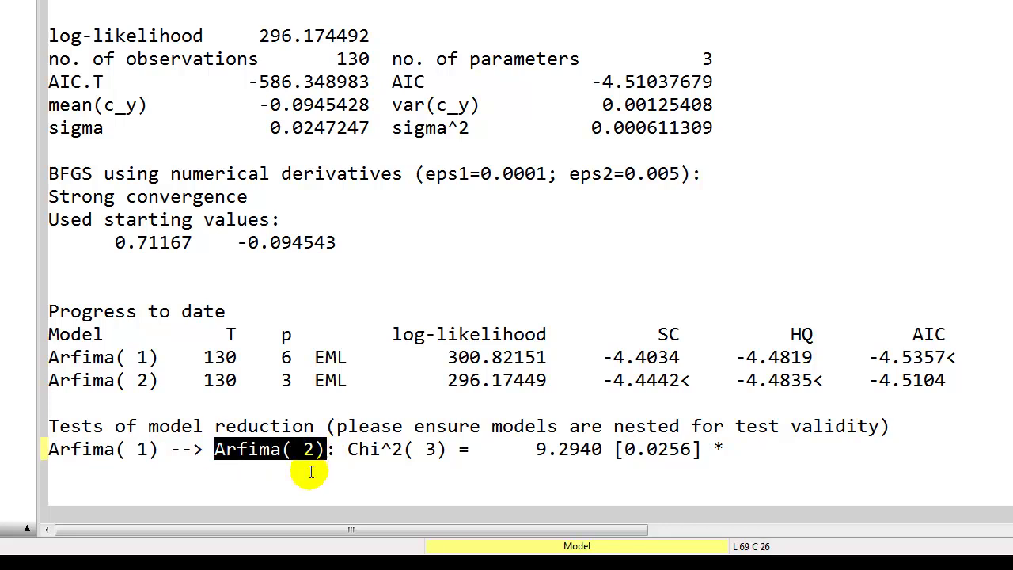
left_click(258, 472)
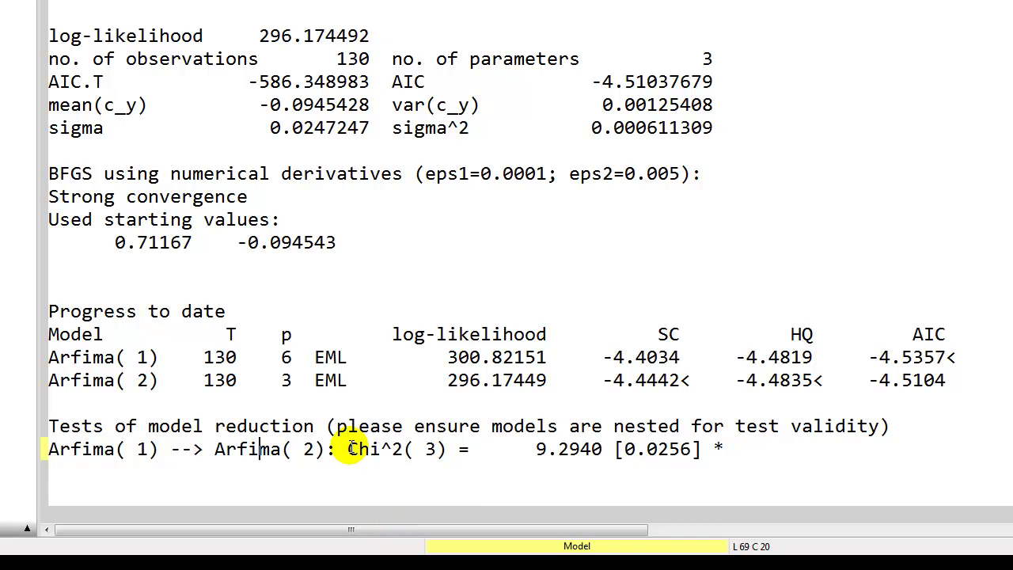
left_click_drag(348, 449, 716, 447)
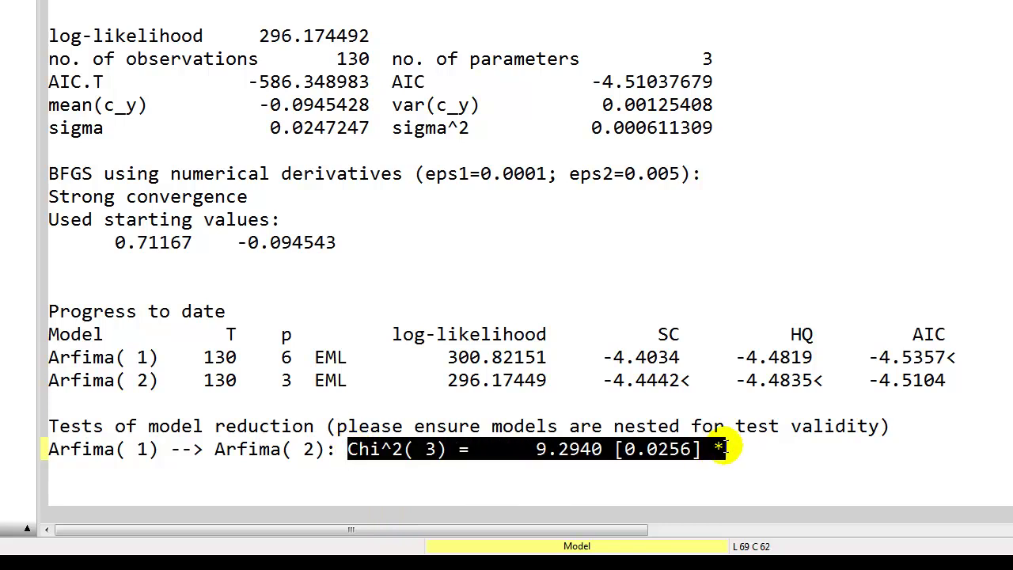
left_click(440, 448)
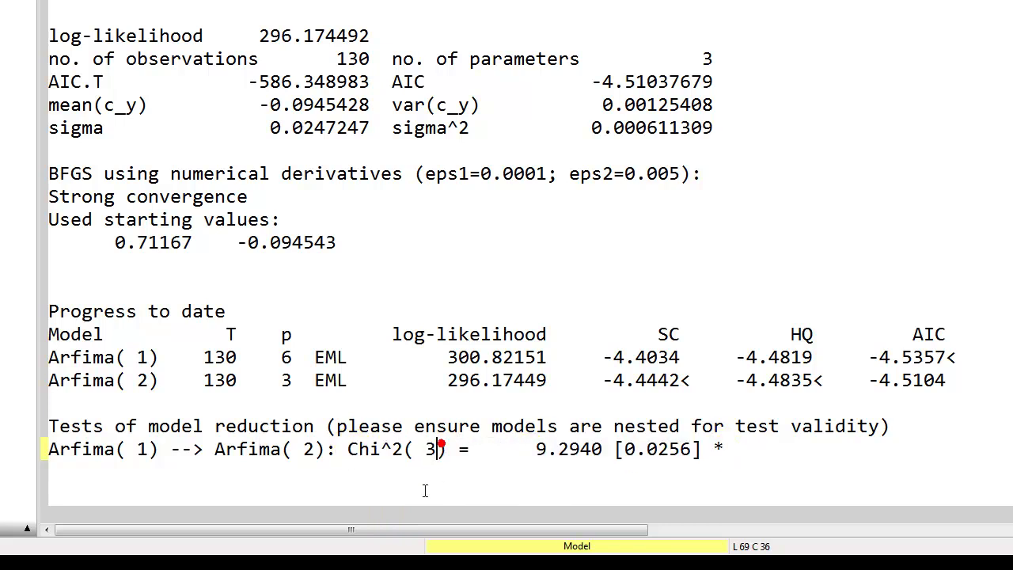
double_click(431, 448)
left_click(432, 448)
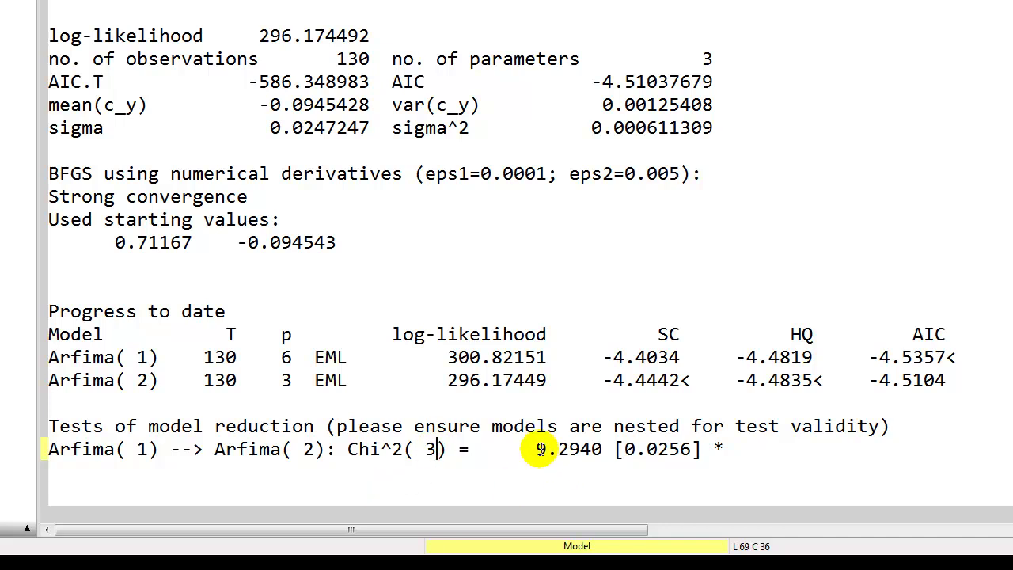
left_click_drag(537, 449, 603, 445)
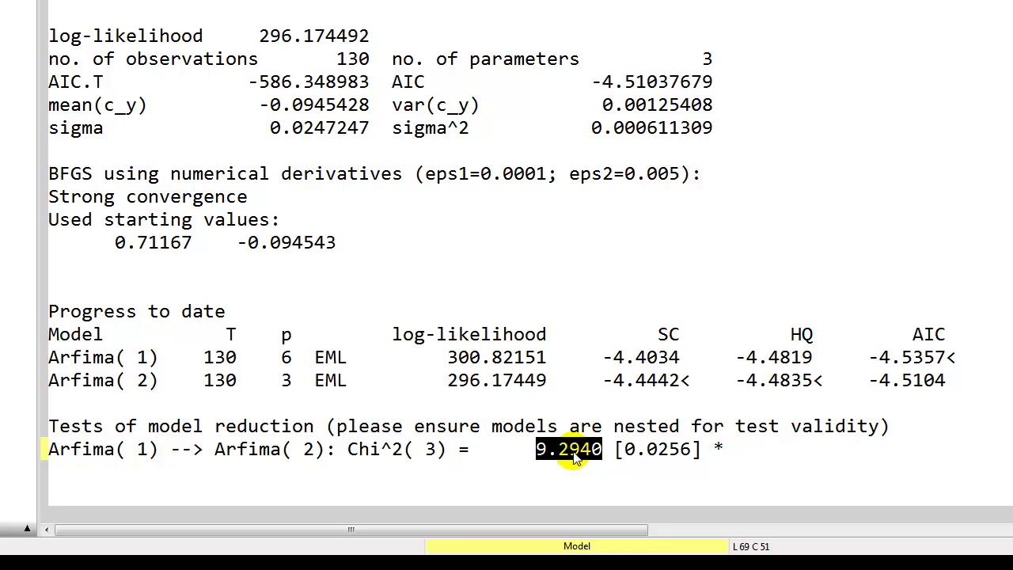
left_click(633, 455)
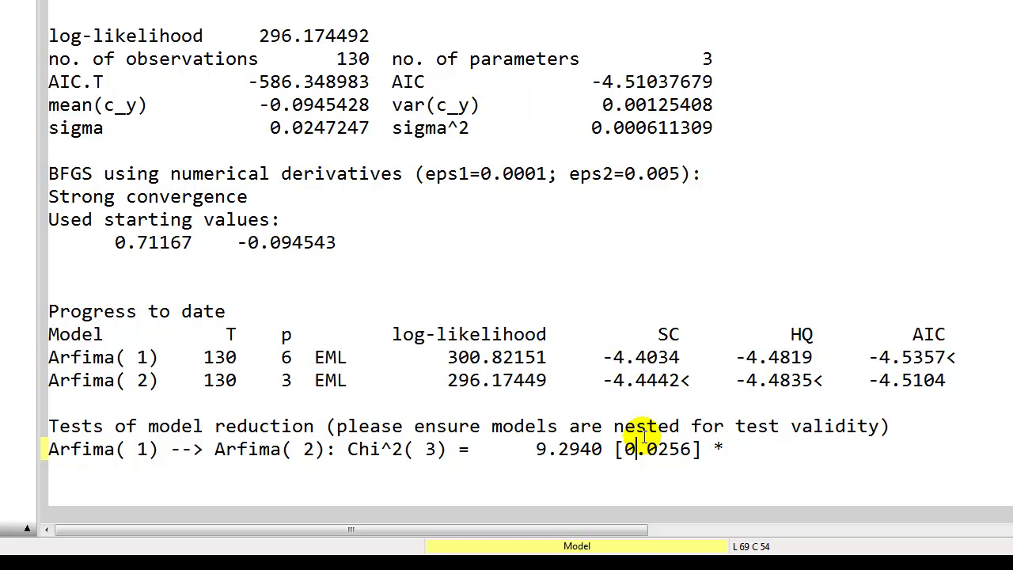
left_click(87, 483)
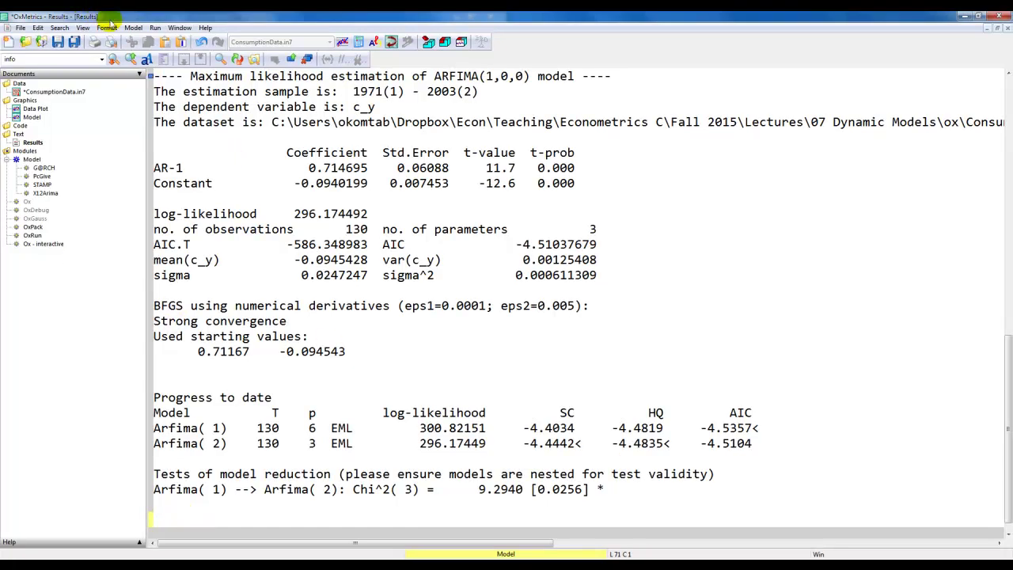
Select Forecast in the Test Menu for the AR(1) model
left_click(133, 28)
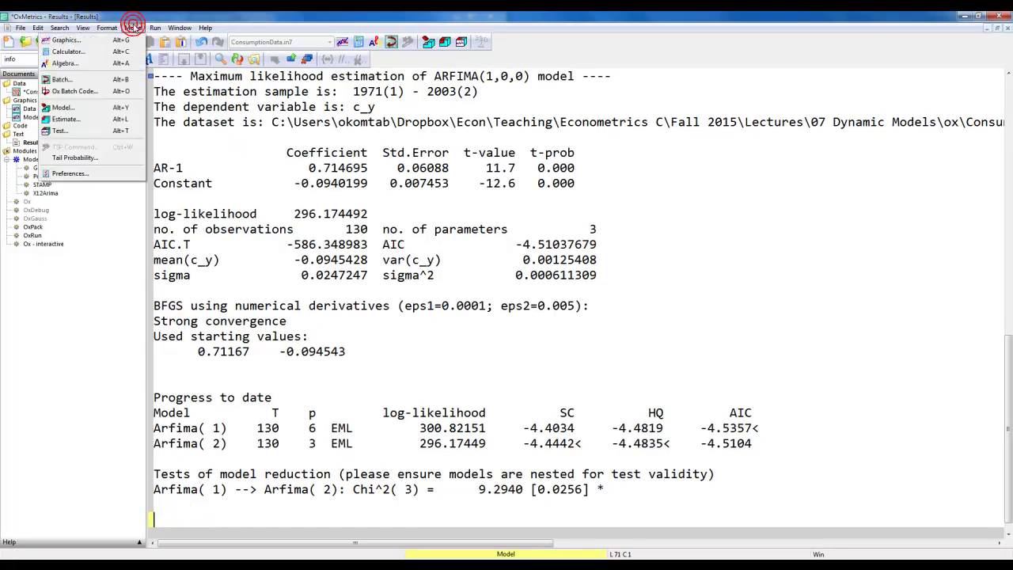
left_click(111, 132)
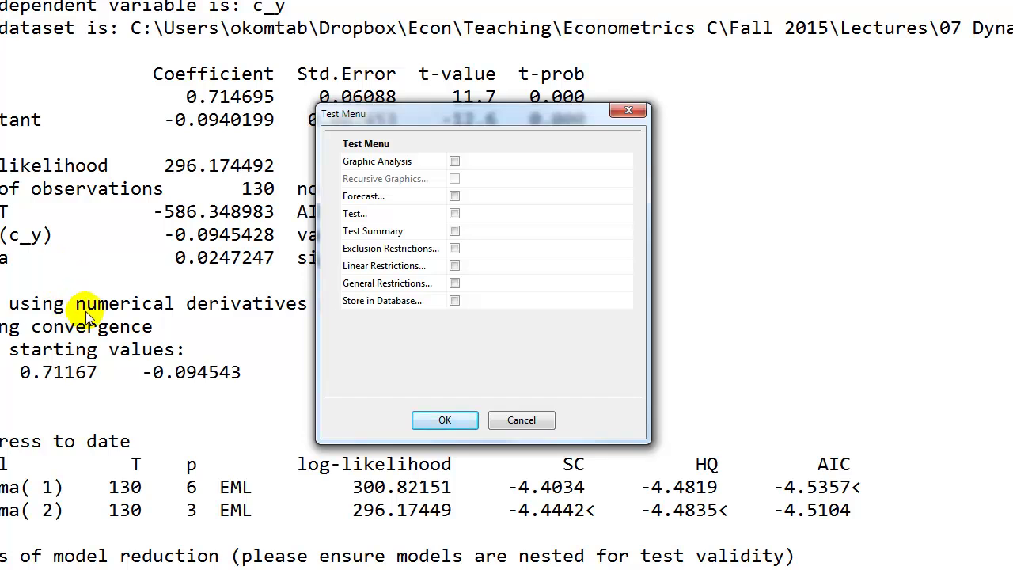
left_click(454, 196)
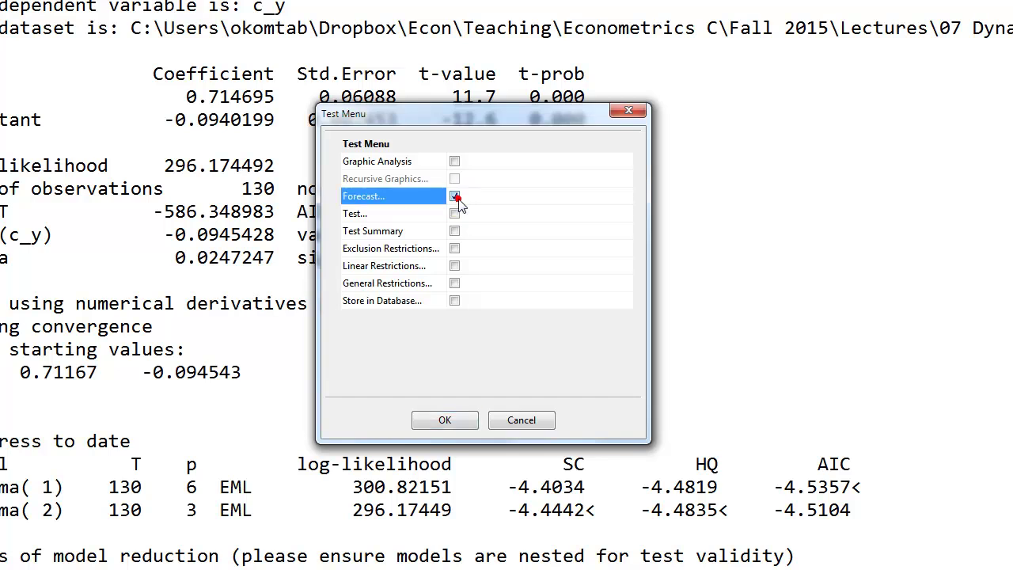
left_click(437, 420)
Forecast c_y 20 steps ahead with naive forecasts off, graphed with error fans
left_click(487, 113)
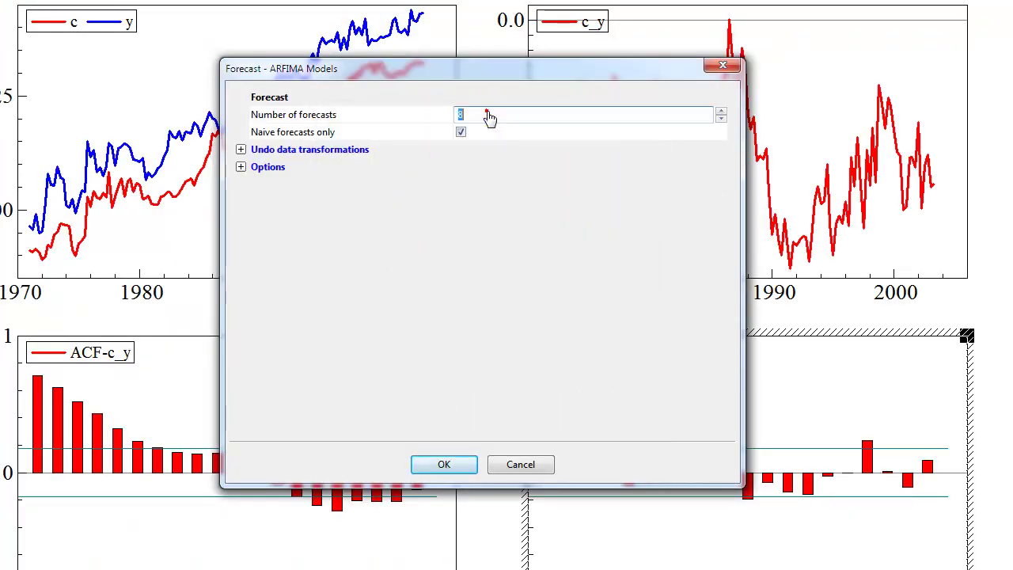
type("20")
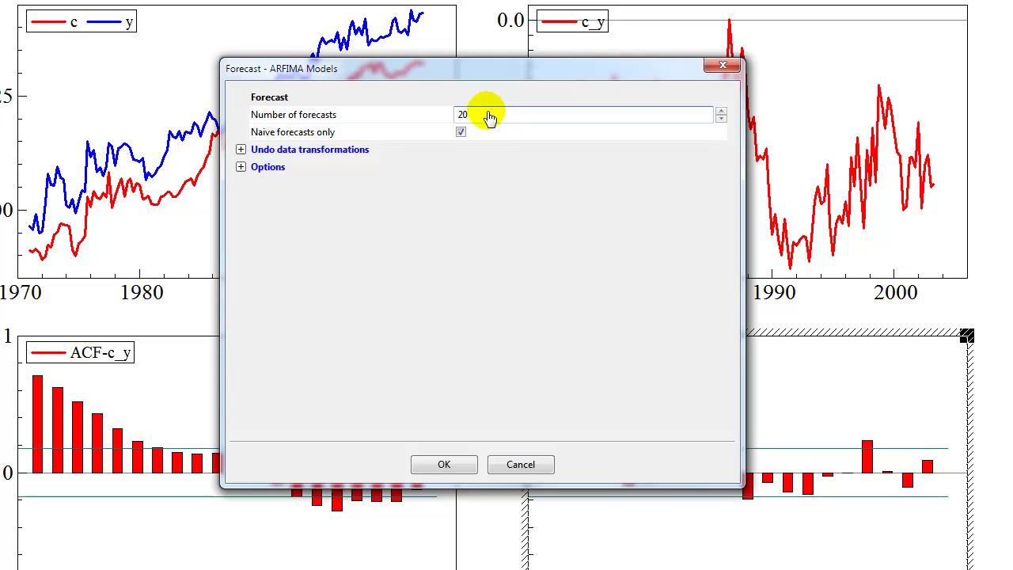
left_click(460, 132)
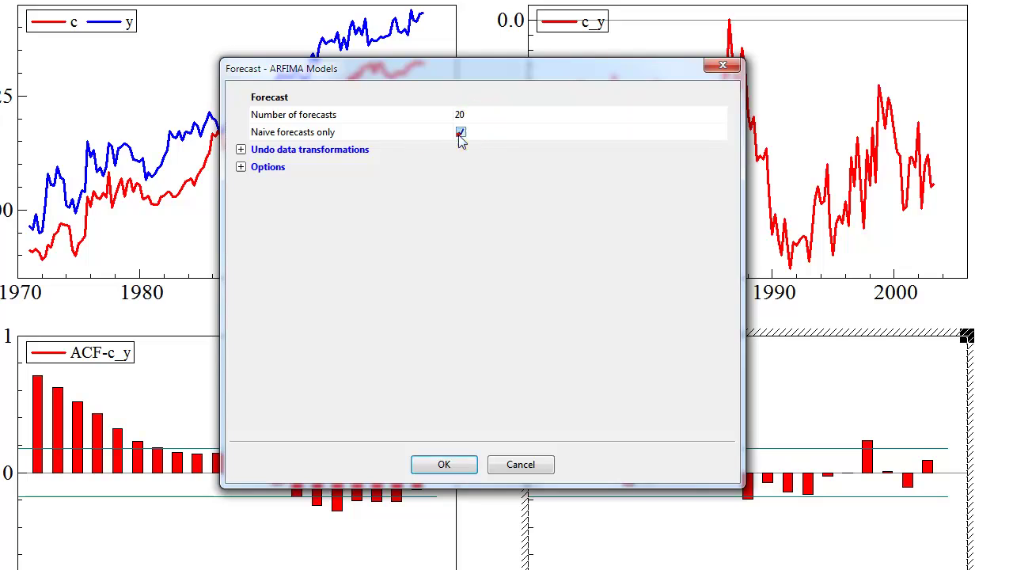
left_click(358, 151)
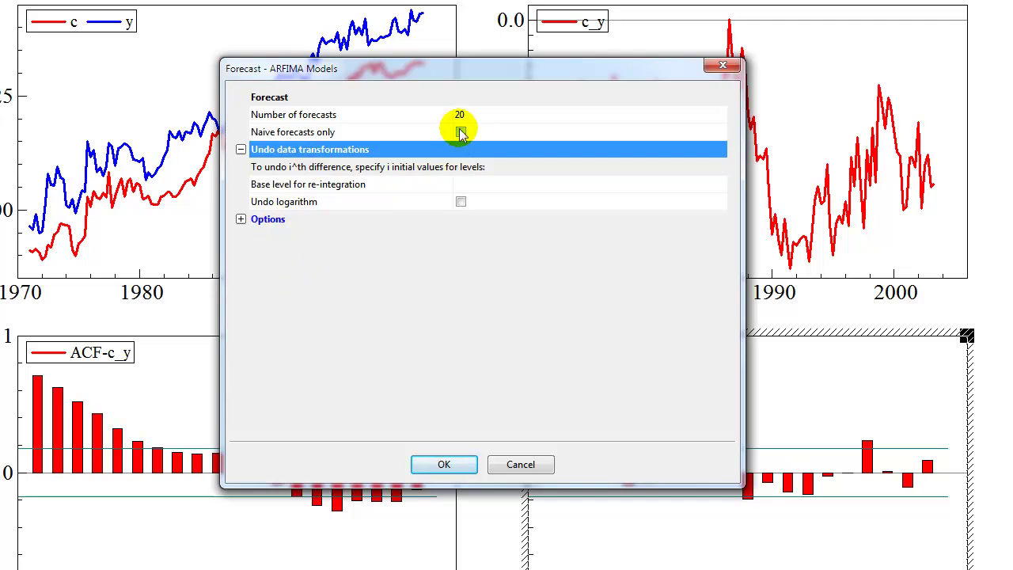
left_click(298, 220)
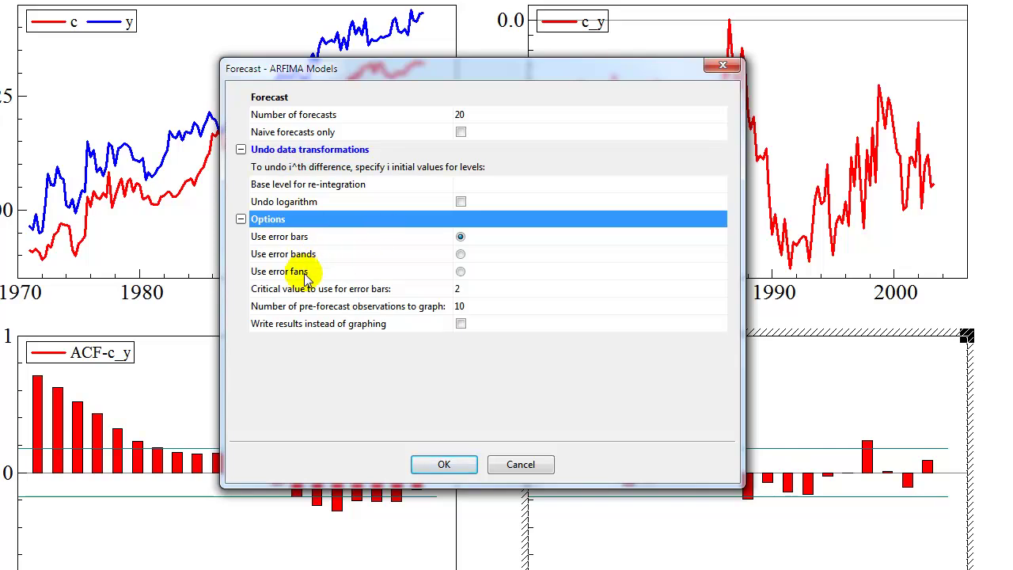
left_click(460, 272)
left_click(461, 271)
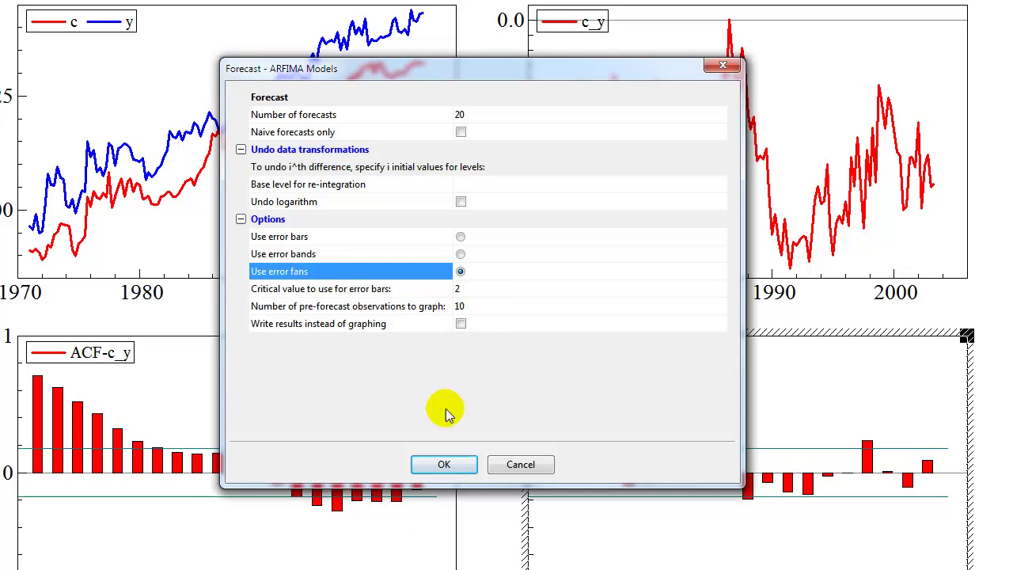
left_click(462, 324)
left_click(462, 324)
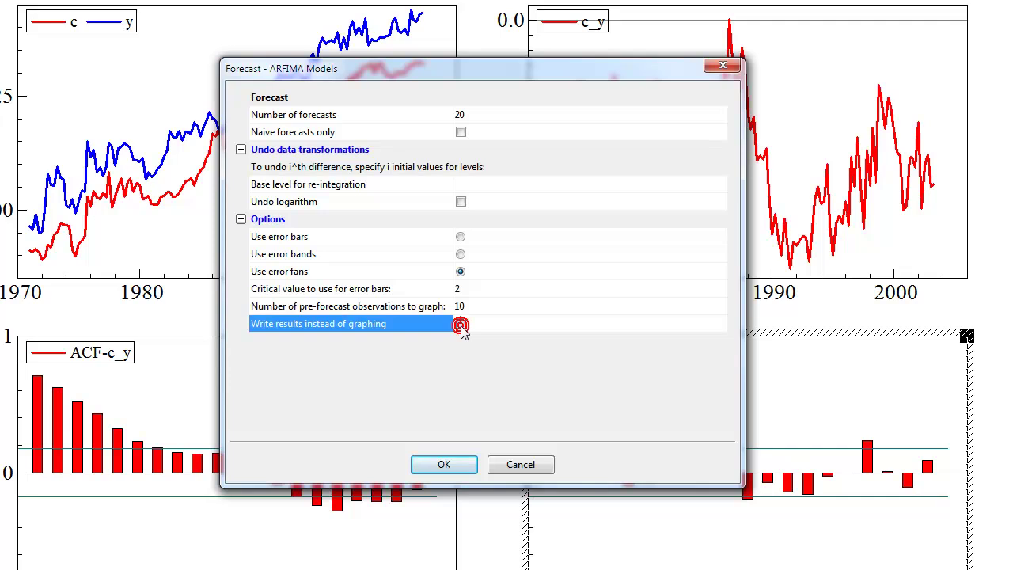
left_click(439, 462)
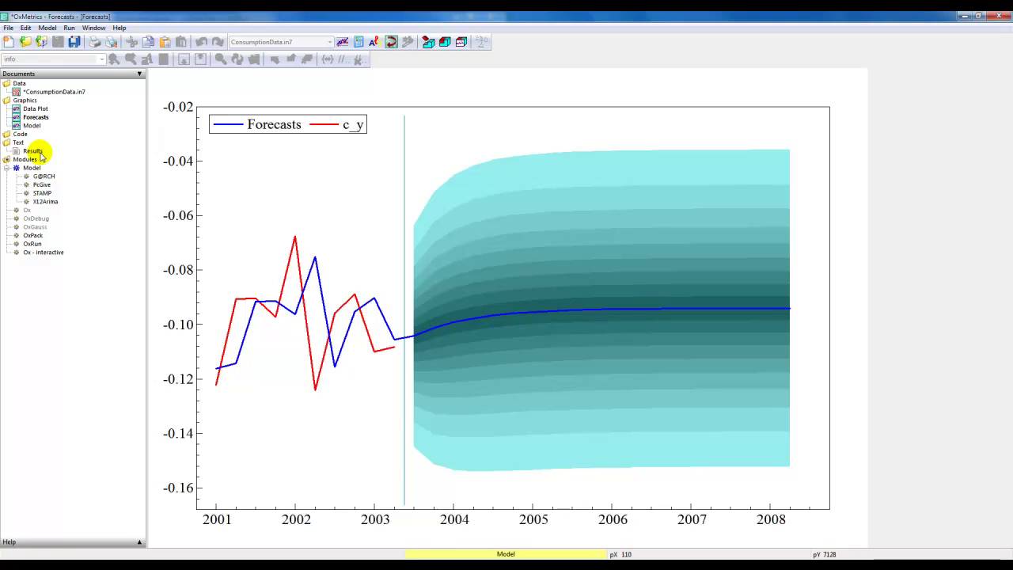
Return to the Results text output from the Documents tree
double_click(35, 151)
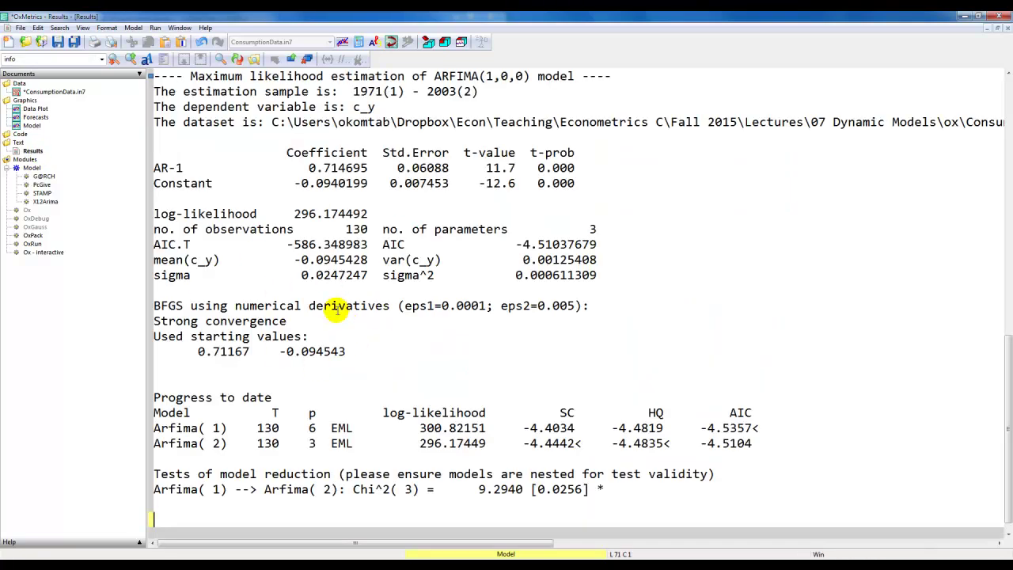